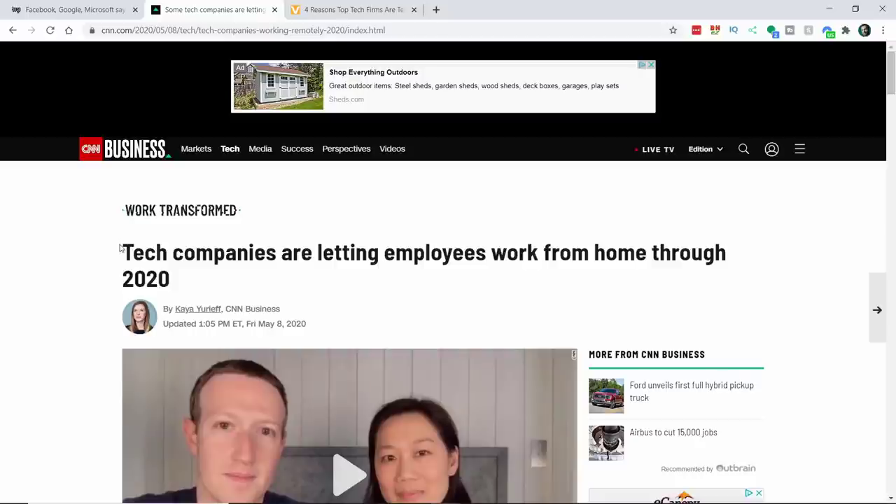
# Highlight and deselect the work-from-home article's headline, then scroll further down the page
pyautogui.moveTo(200, 260); pyautogui.dragTo(278, 286)
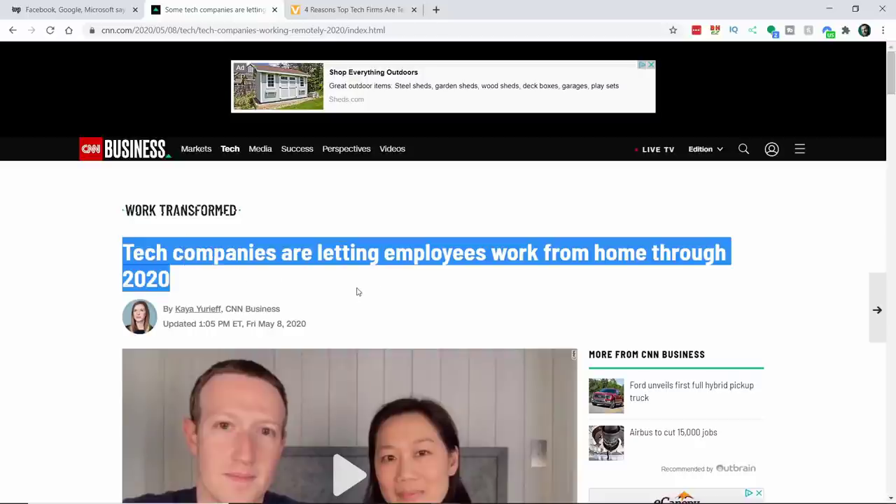
pyautogui.click(829, 209)
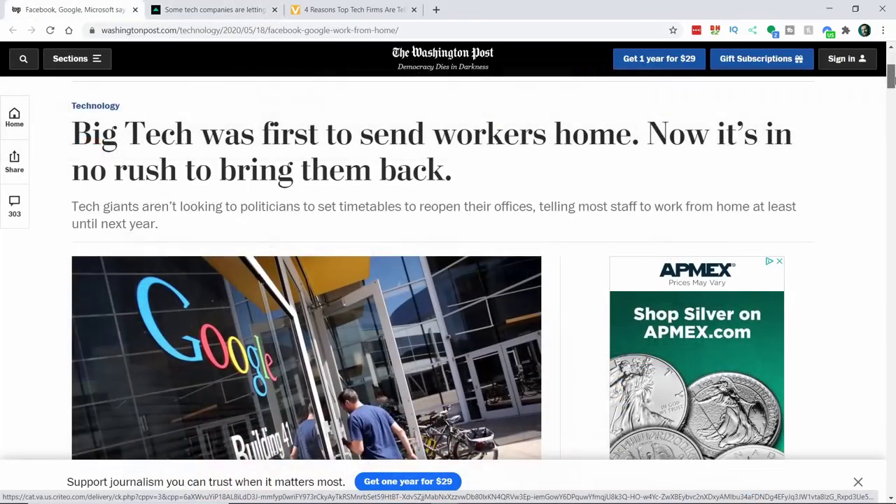
pyautogui.scroll(-2, 891, 83)
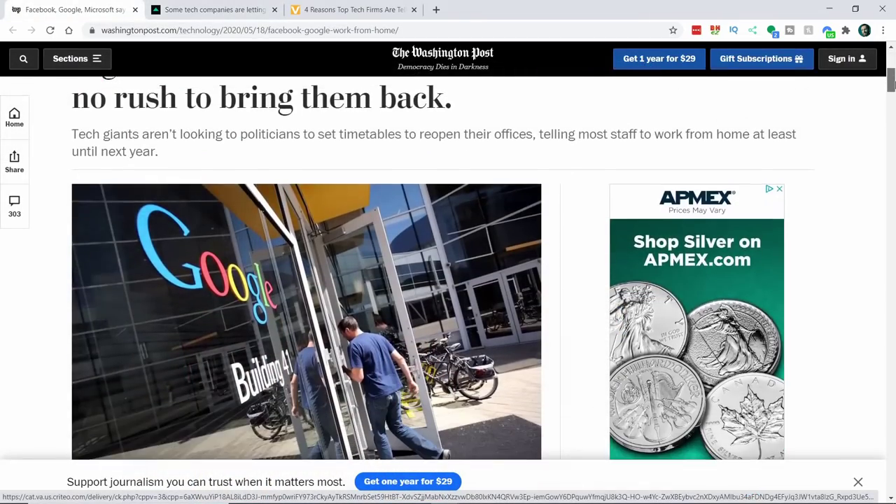
pyautogui.moveTo(892, 84); pyautogui.dragTo(891, 123)
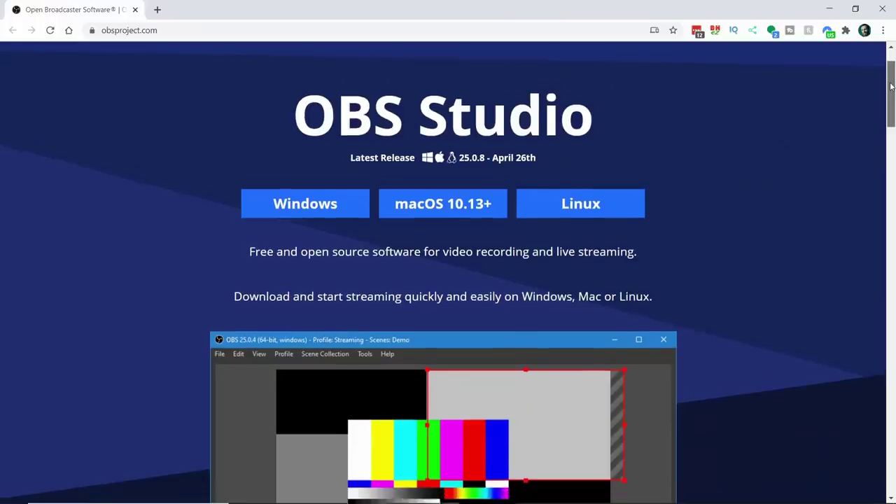
pyautogui.moveTo(891, 85); pyautogui.dragTo(894, 448)
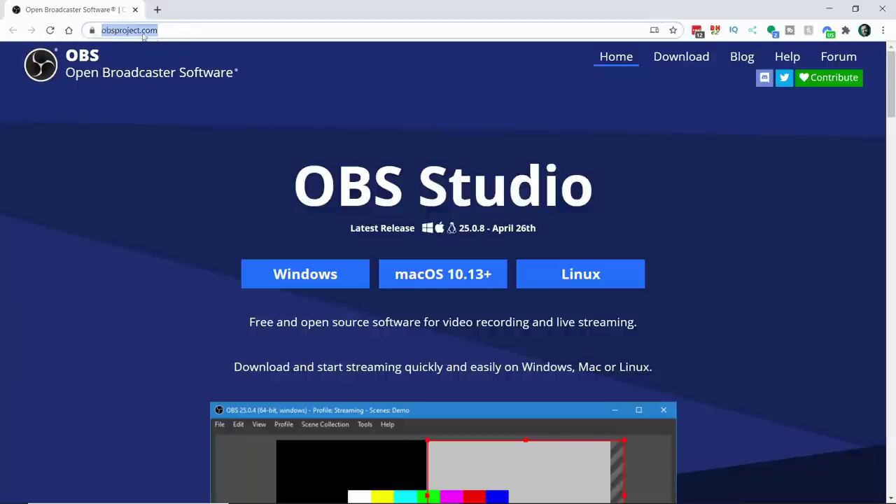
# Download the OBS Studio installer for Windows from obsproject.com
pyautogui.click(190, 112)
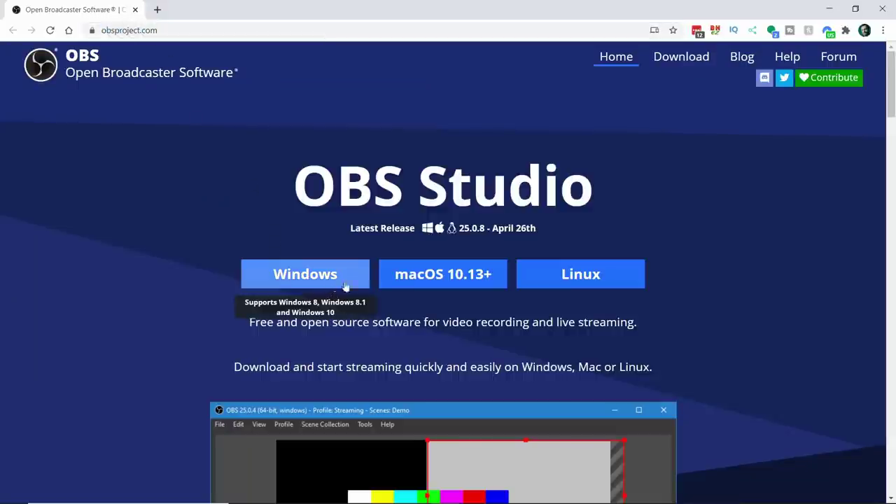
pyautogui.click(308, 280)
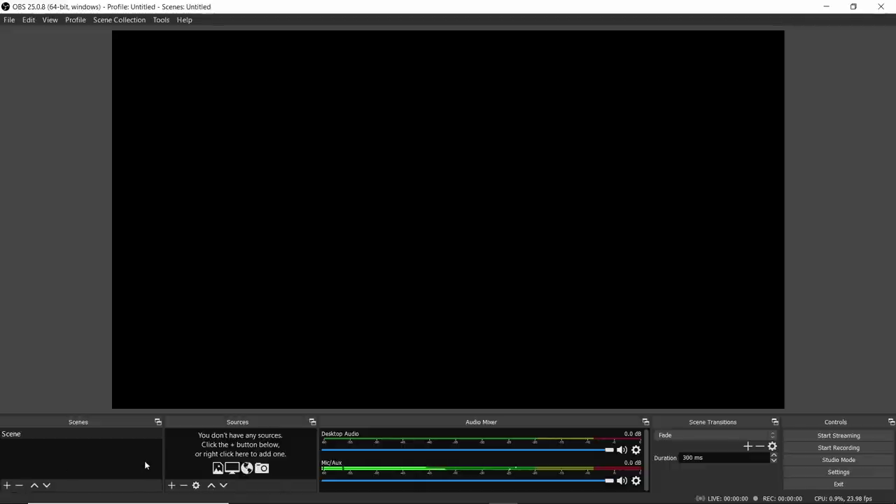
# Create a new scene named 'Zoom'
pyautogui.click(7, 485)
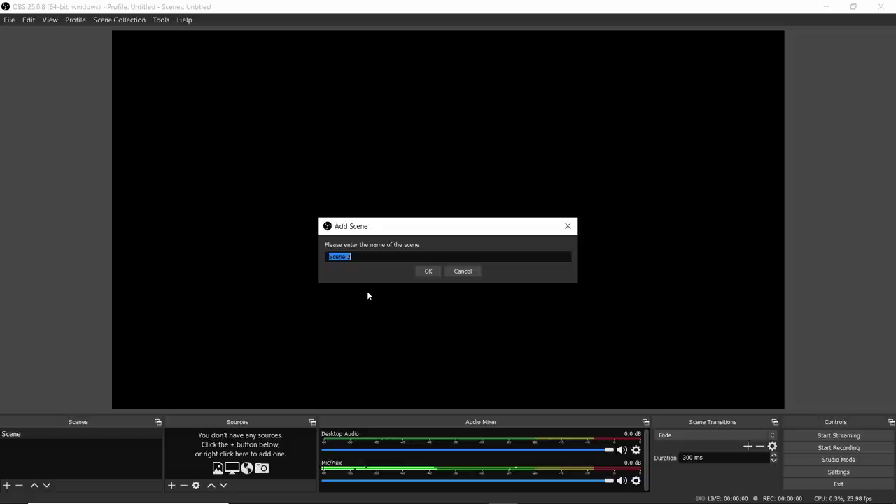
pyautogui.write('Zoom')
pyautogui.press('Return')
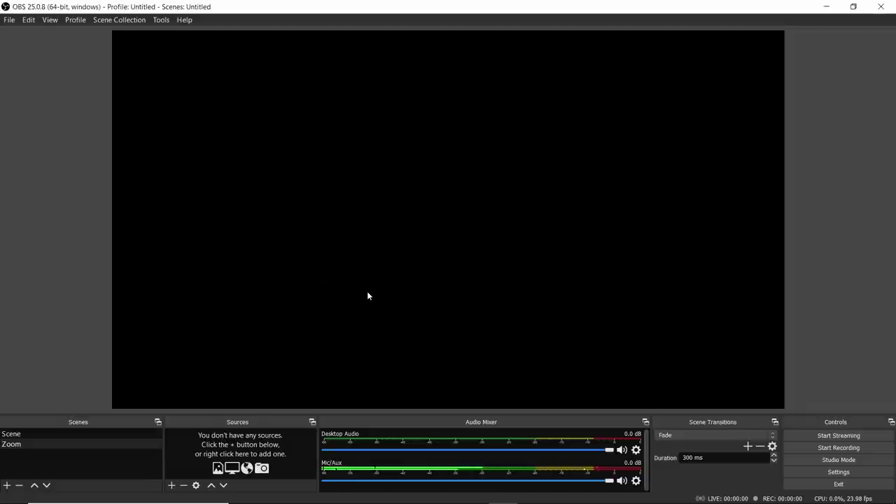
# Add a Video Capture Device source named 'Webcam'
pyautogui.click(172, 486)
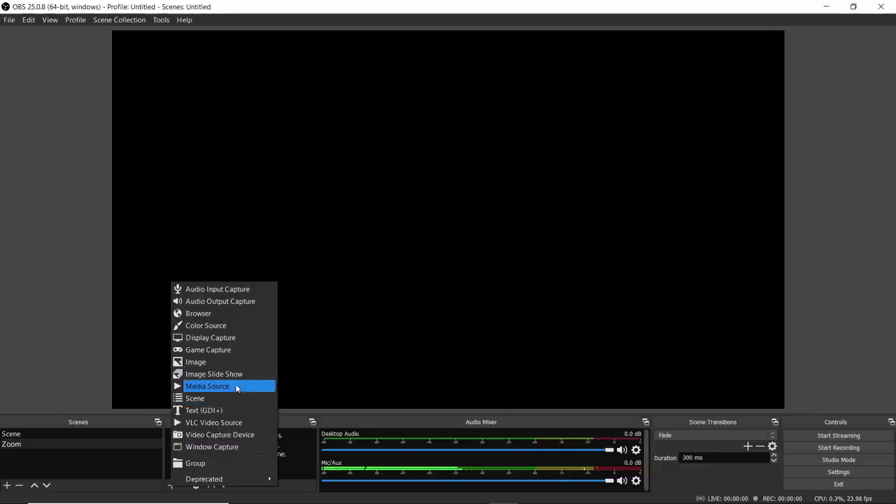
pyautogui.click(229, 435)
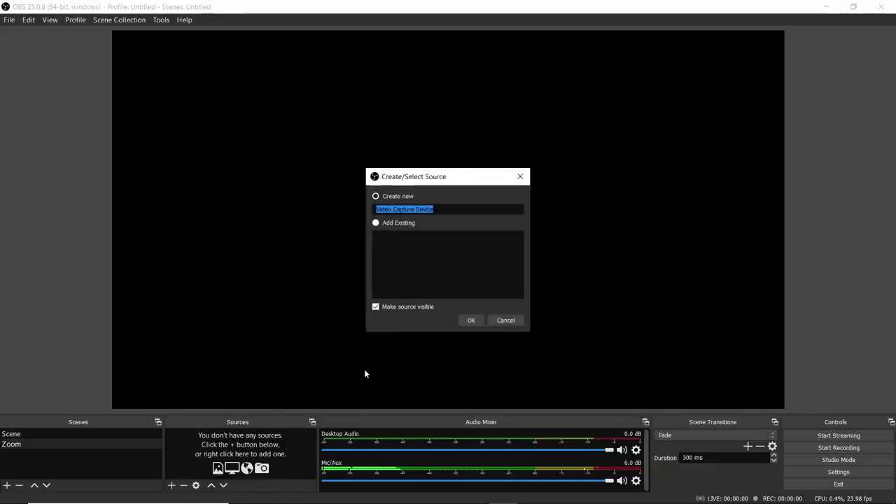
pyautogui.write('Webcam')
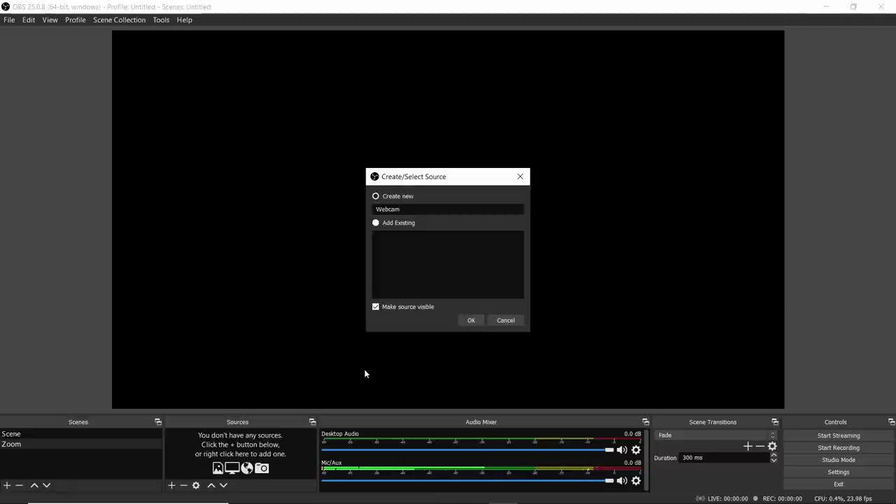
pyautogui.click(471, 320)
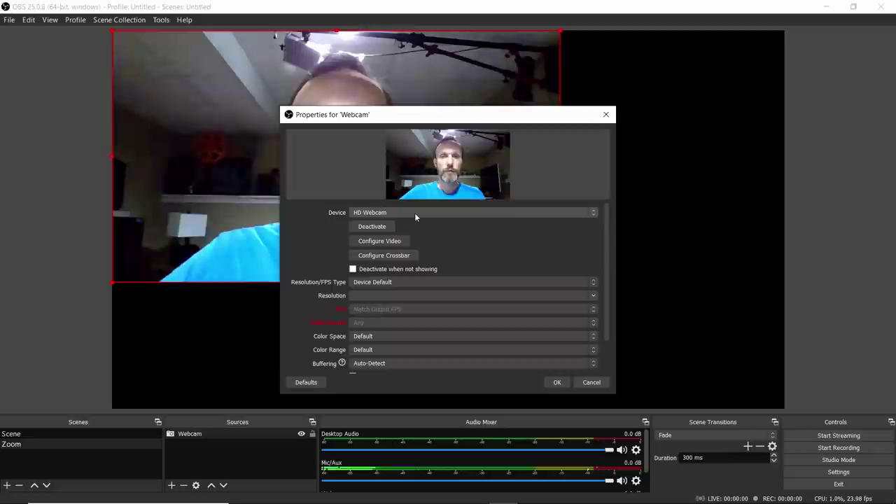
# Keep HD Webcam as the Webcam device and stretch its feed across the entire canvas
pyautogui.click(414, 215)
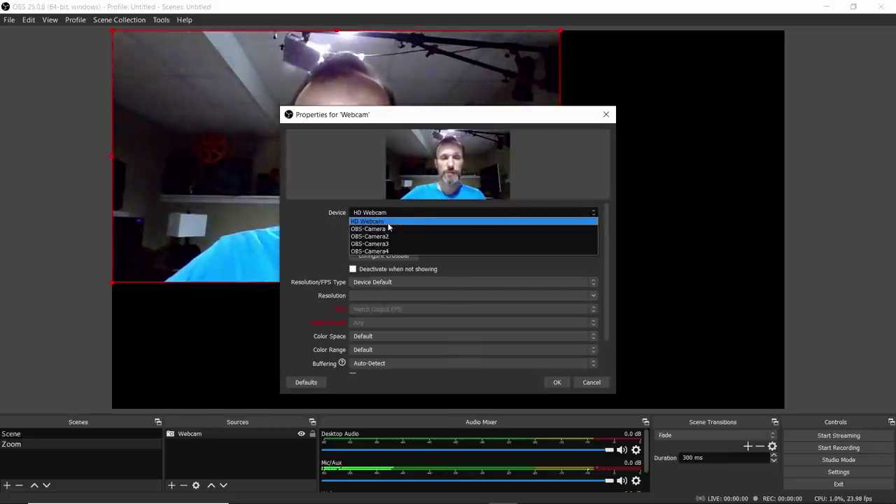
pyautogui.click(384, 222)
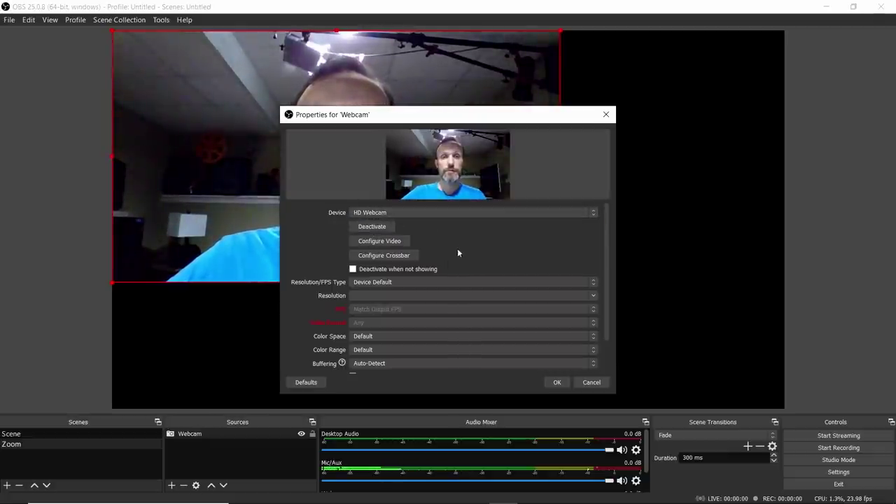
pyautogui.click(558, 382)
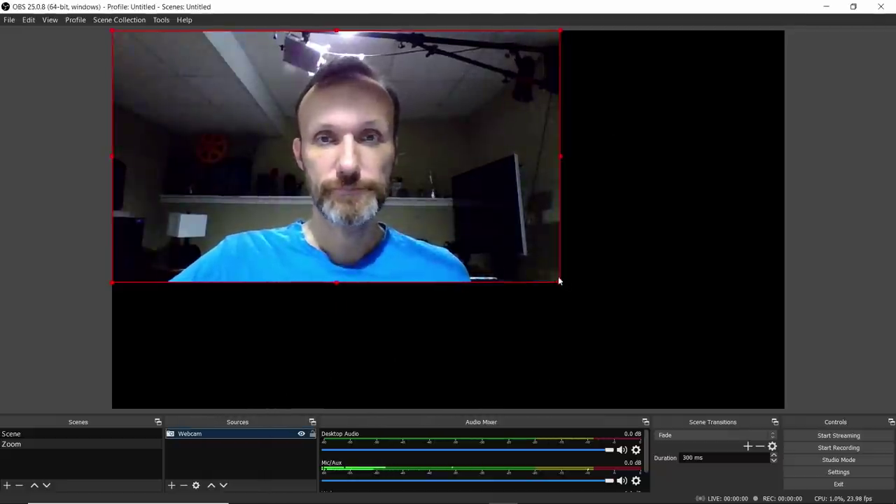
pyautogui.moveTo(561, 283); pyautogui.dragTo(784, 408)
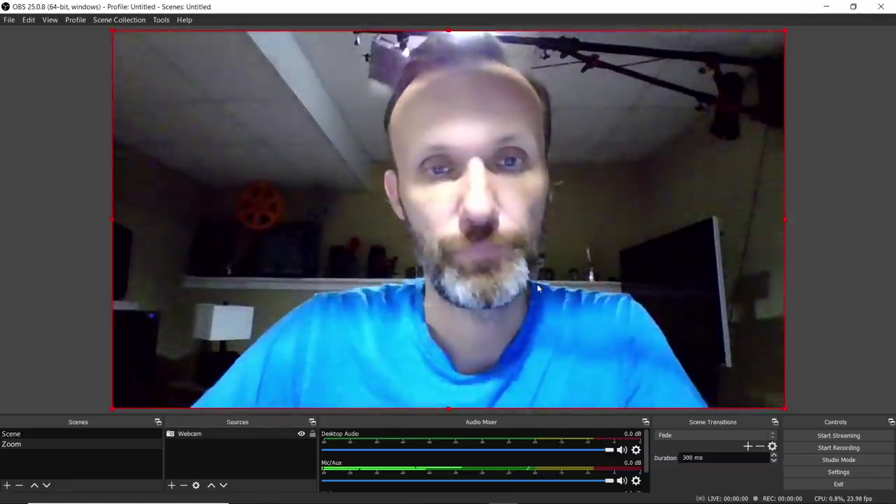
# Add a 'Website' image source with TAF_Lower_Thirds-1.png, scaled across the webcam's bottom
pyautogui.click(171, 485)
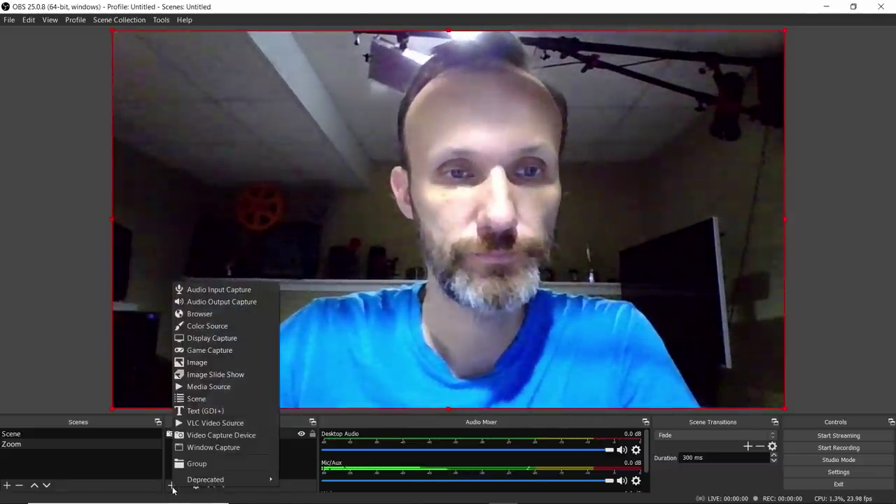
pyautogui.click(200, 362)
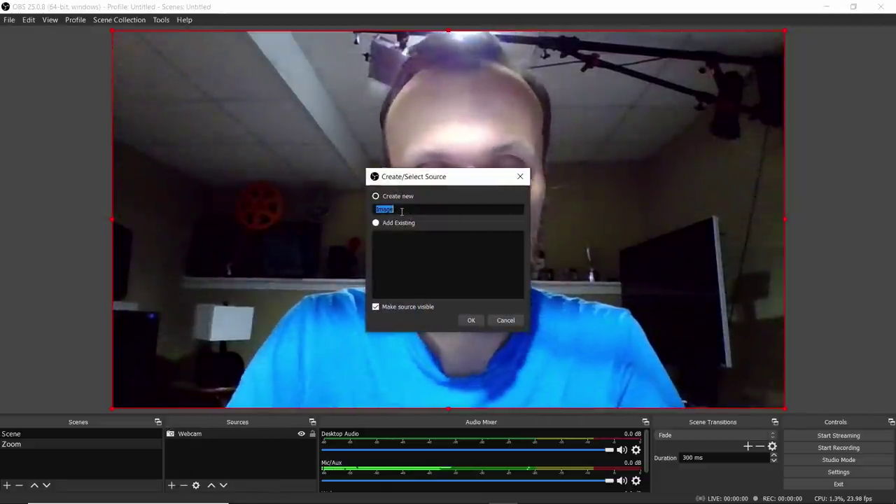
pyautogui.write('Website')
pyautogui.click(472, 321)
pyautogui.click(596, 313)
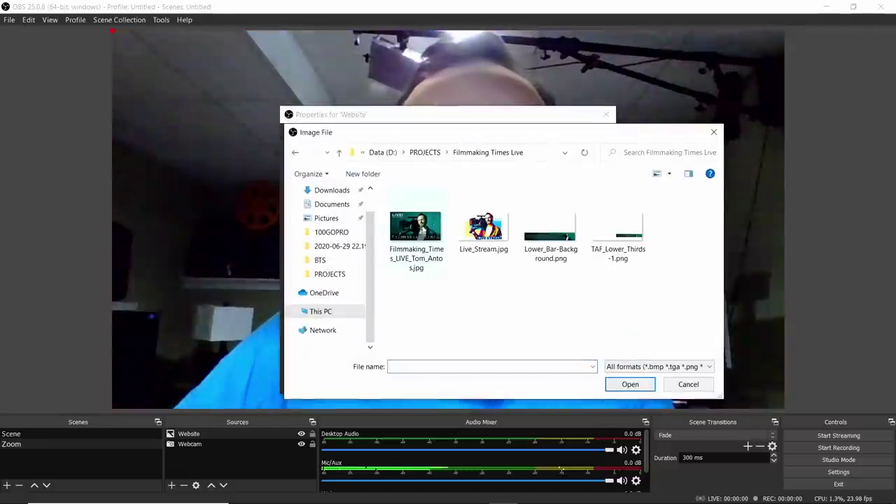
pyautogui.doubleClick(561, 248)
pyautogui.click(557, 381)
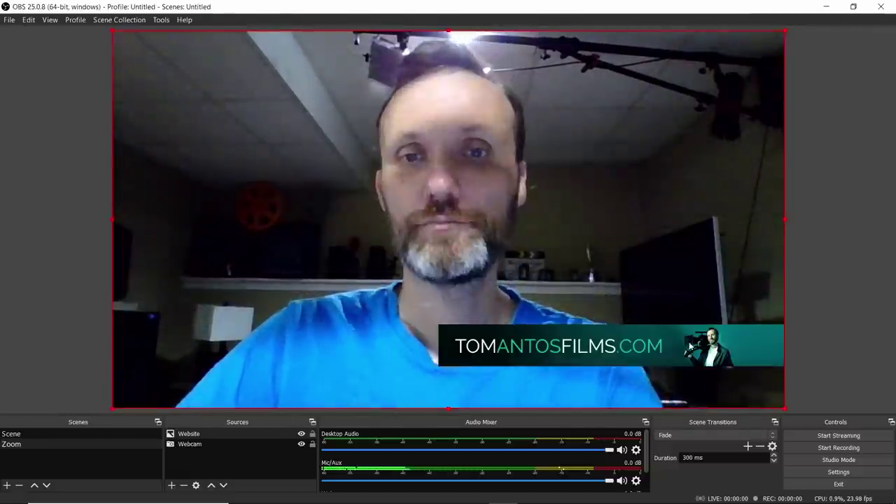
pyautogui.moveTo(512, 354)
pyautogui.mouseDown()
pyautogui.moveTo(485, 360)
pyautogui.moveTo(514, 339)
pyautogui.moveTo(513, 322)
pyautogui.mouseUp()
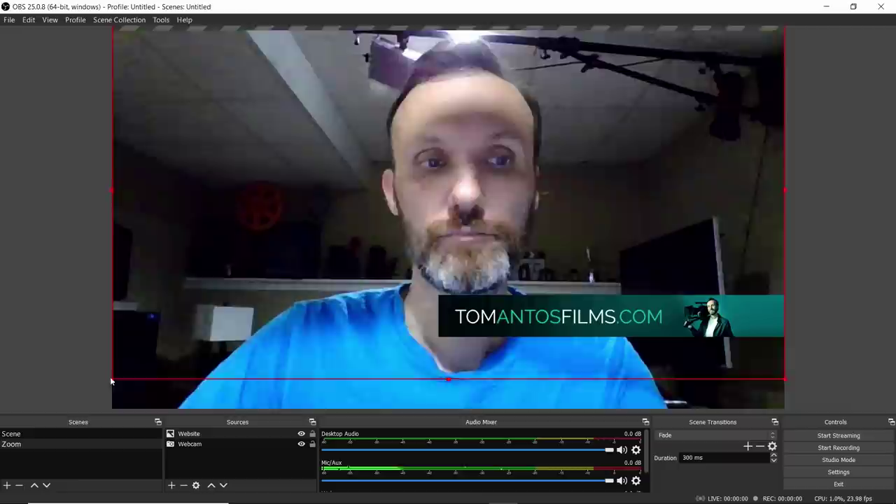
pyautogui.moveTo(110, 379); pyautogui.dragTo(1, 421)
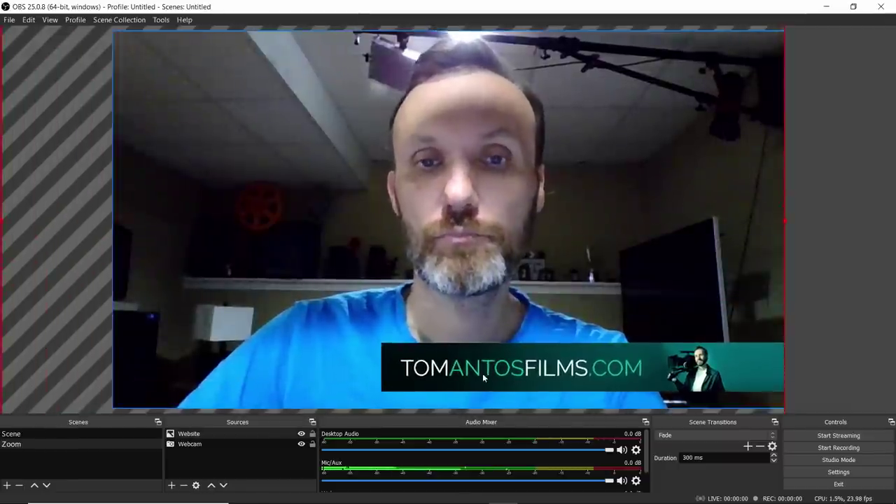
# Hide the Website lower-third graphic and add a new background Image source
pyautogui.click(301, 435)
pyautogui.click(170, 486)
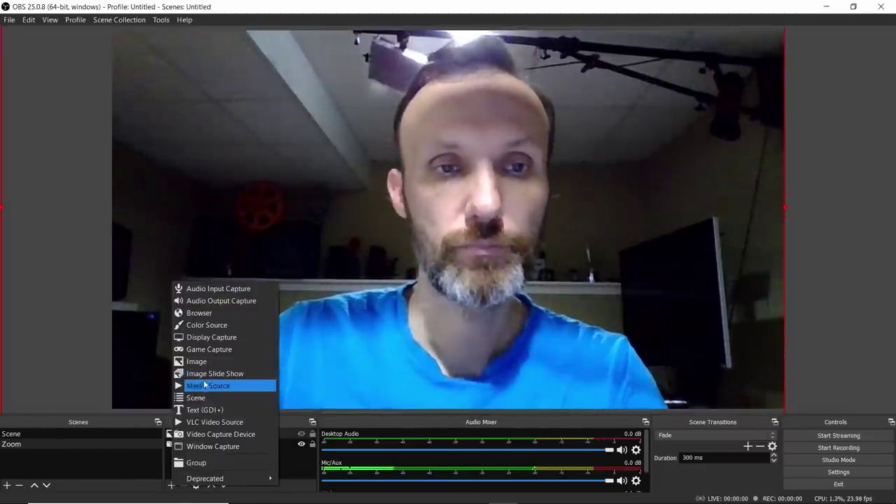
pyautogui.click(552, 383)
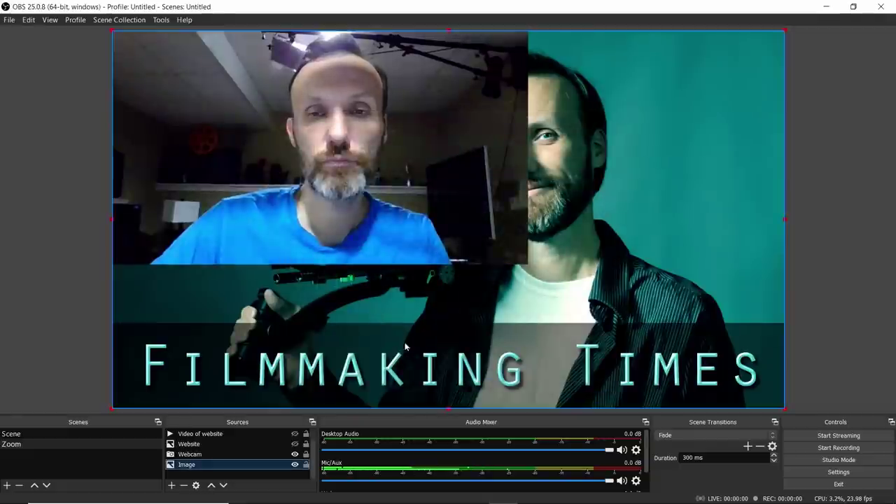
# Resize the webcam picture over the background image, then reselect the Webcam source
pyautogui.click(504, 258)
pyautogui.moveTo(528, 265)
pyautogui.mouseDown()
pyautogui.moveTo(591, 320)
pyautogui.moveTo(607, 323)
pyautogui.moveTo(562, 301)
pyautogui.moveTo(697, 290)
pyautogui.mouseUp()
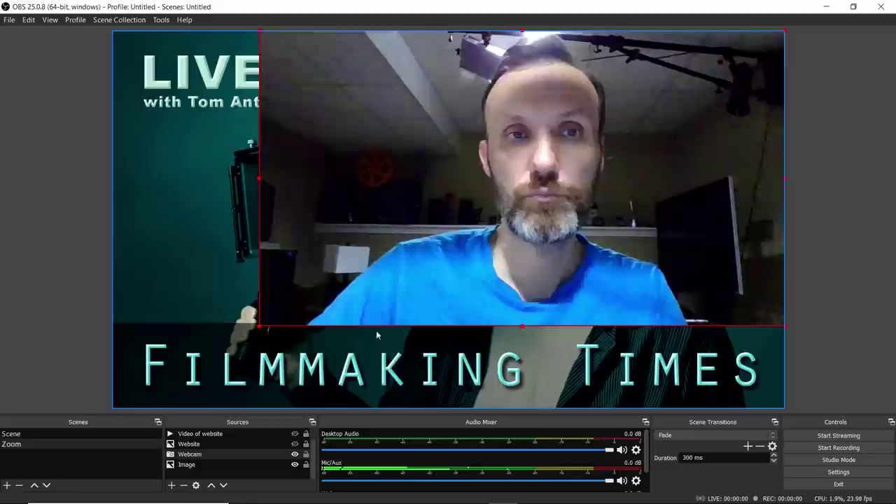
pyautogui.moveTo(259, 326); pyautogui.dragTo(425, 294)
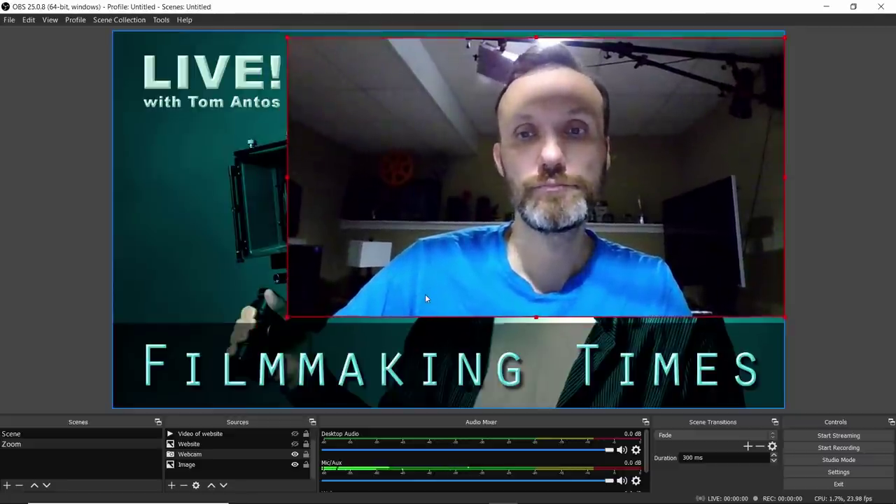
pyautogui.click(187, 465)
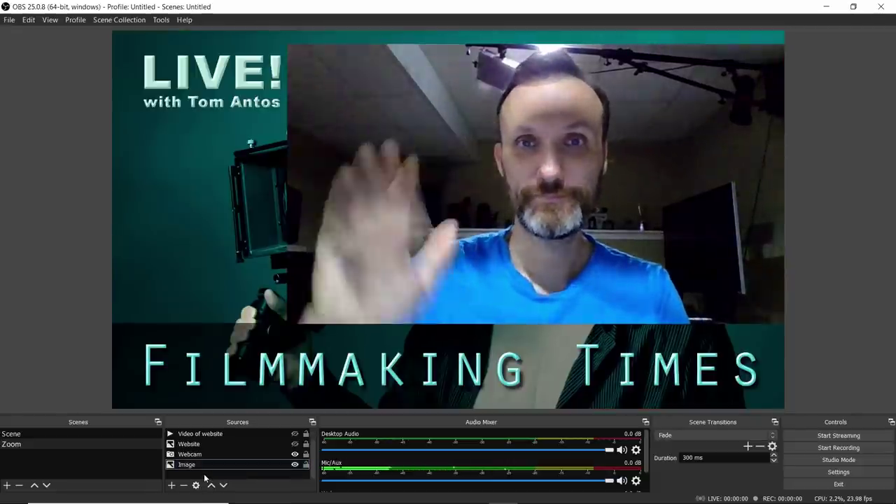
pyautogui.click(195, 455)
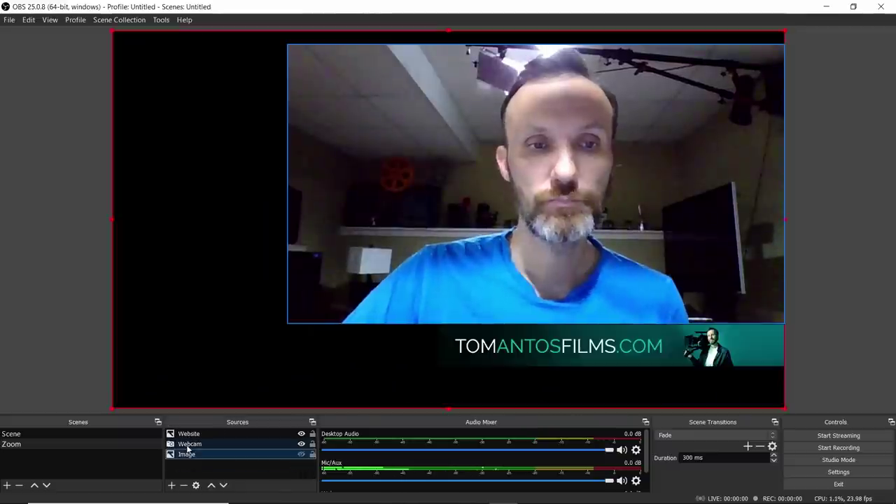
# Stretch the webcam feed back over the entire canvas and deselect it
pyautogui.moveTo(288, 325); pyautogui.dragTo(111, 393)
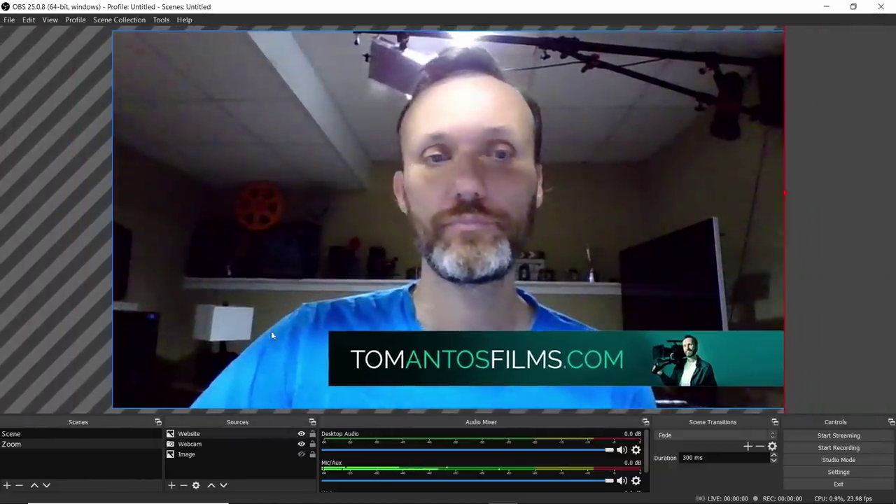
pyautogui.click(207, 467)
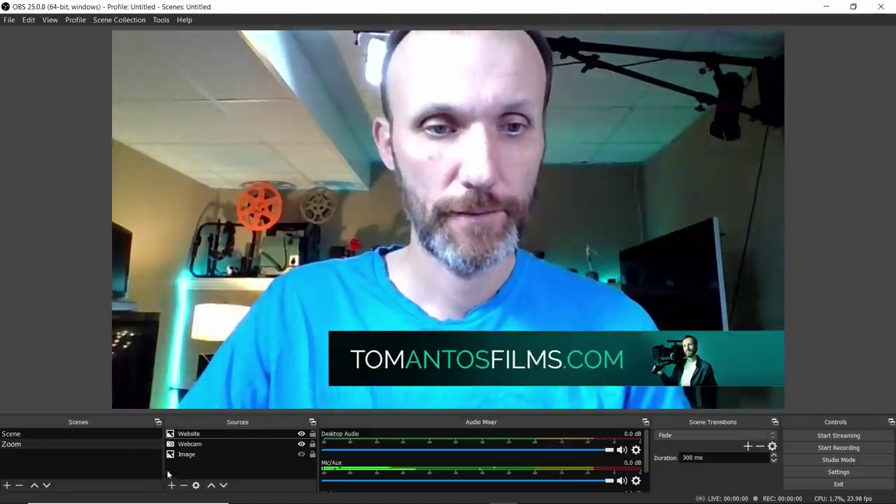
# Add a 'Camera' capture source on Blackmagic Design, then pair the Bluetooth Headphone earbuds
pyautogui.click(172, 485)
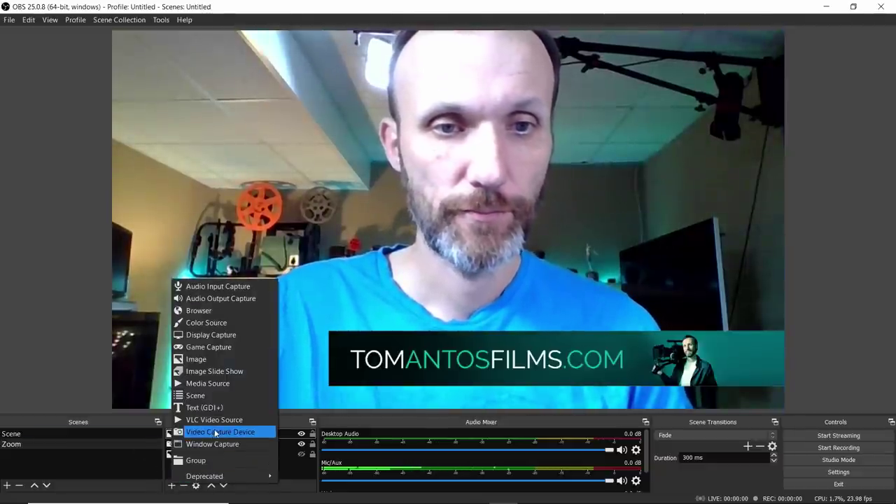
pyautogui.click(216, 432)
pyautogui.write('Camera')
pyautogui.click(471, 320)
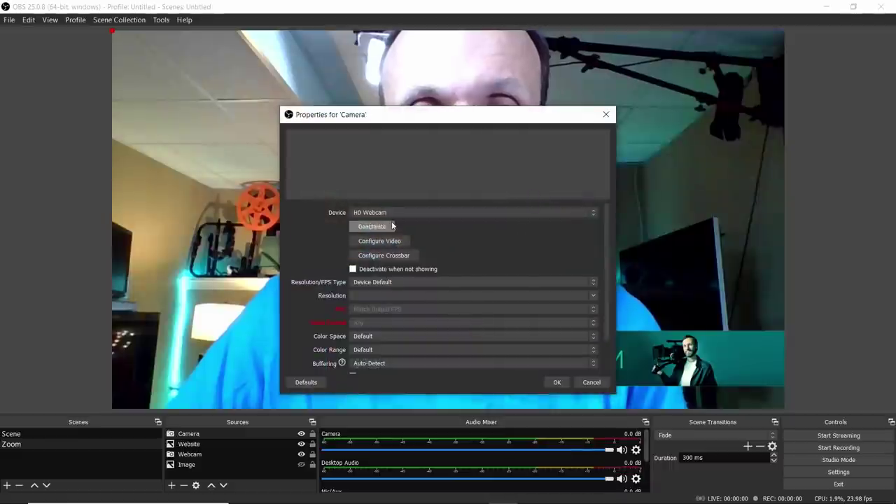
pyautogui.click(397, 213)
pyautogui.click(394, 230)
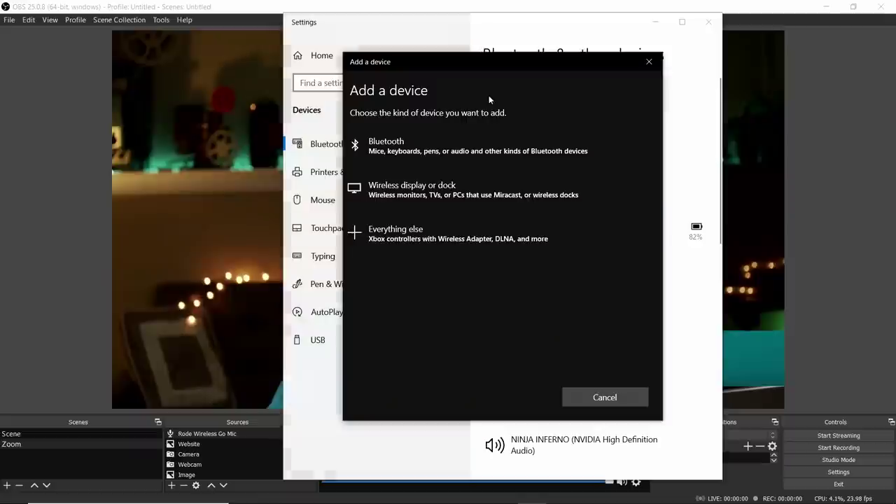
pyautogui.click(423, 145)
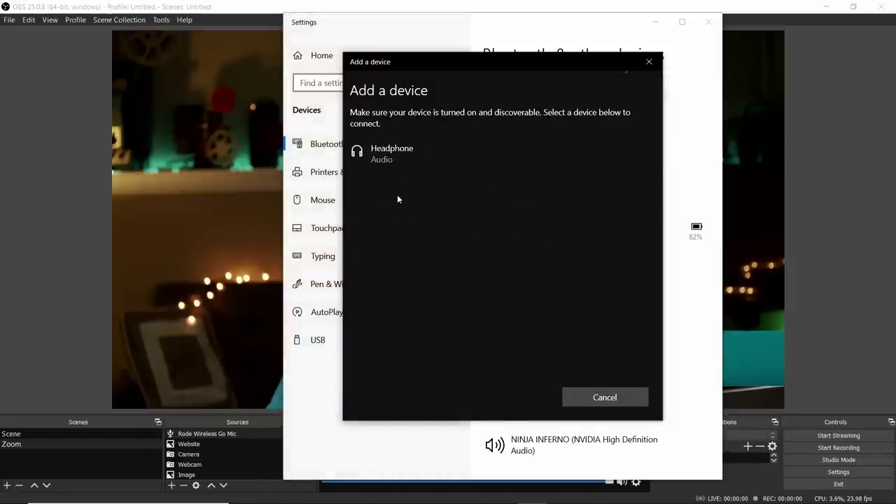
pyautogui.click(387, 153)
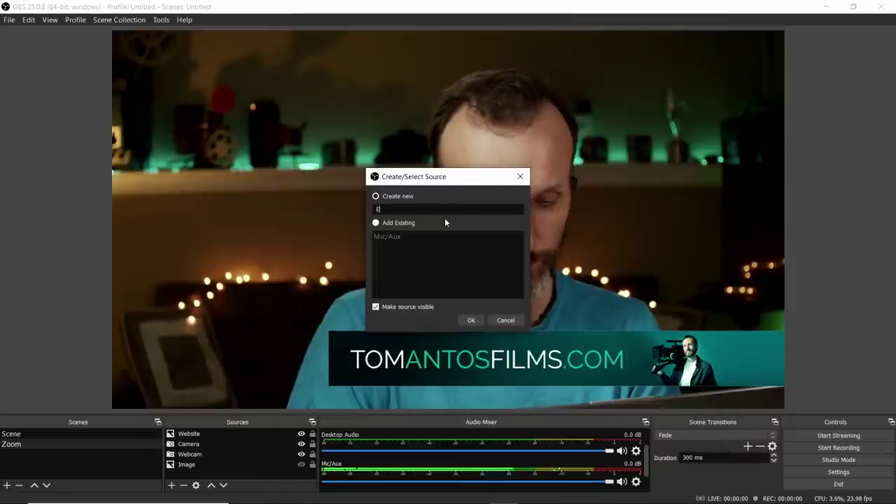
# Name the audio input 'Earbuds' and set its device to the Tribit FlyBuds headset
pyautogui.write('Earbuds')
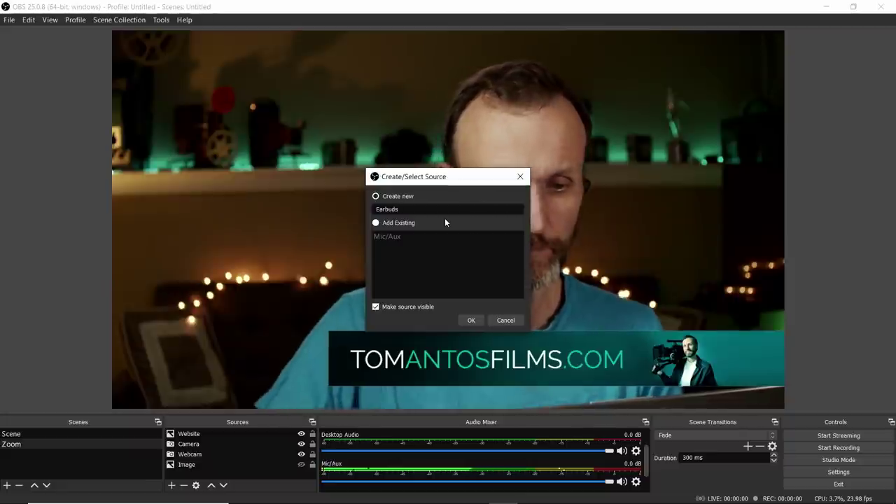
pyautogui.click(471, 319)
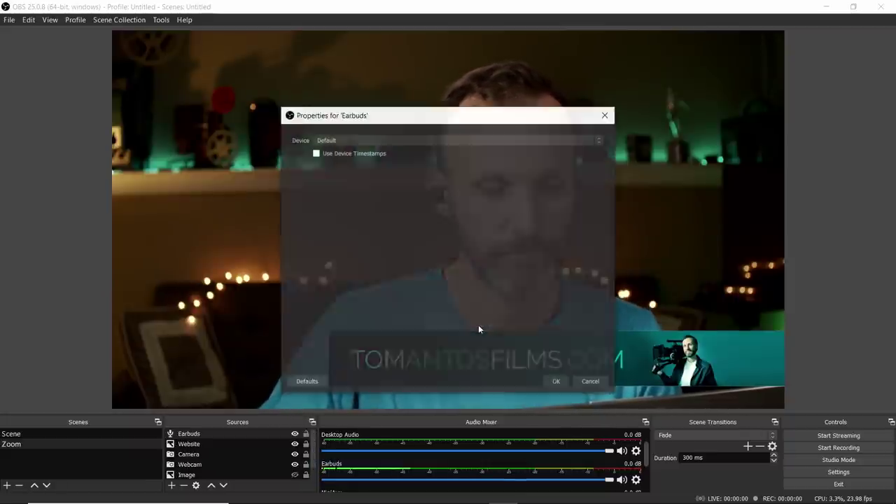
pyautogui.click(333, 140)
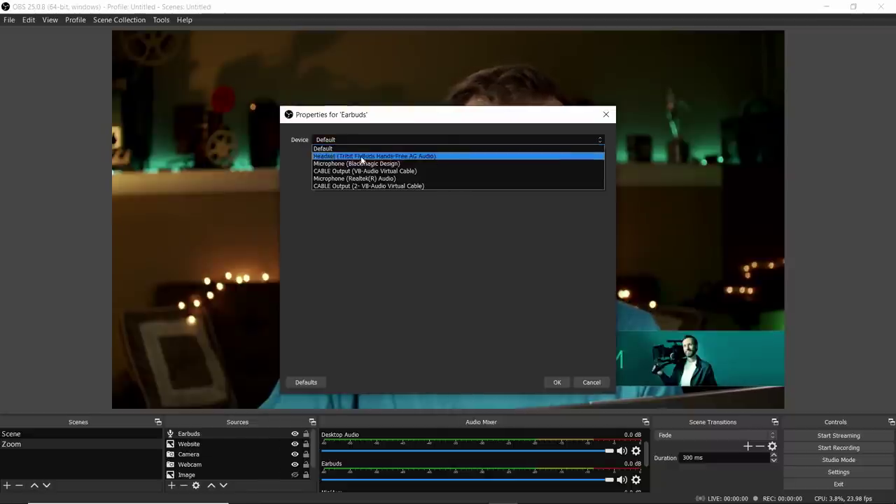
pyautogui.click(343, 156)
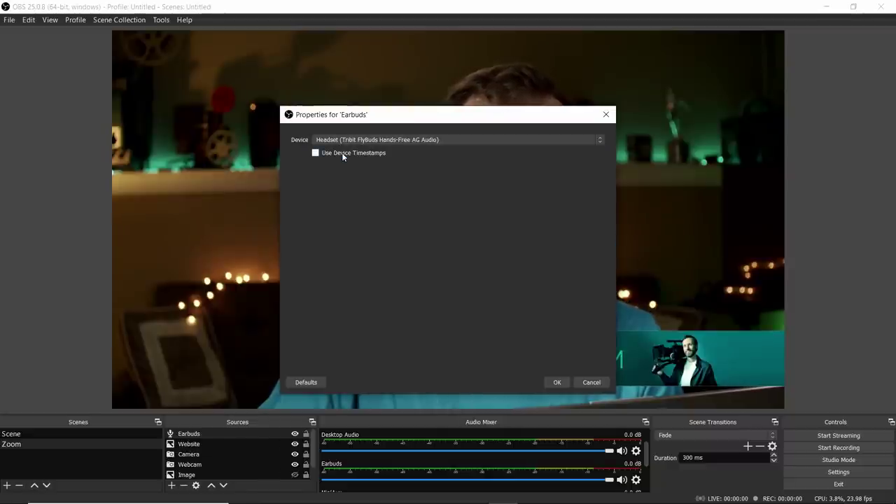
pyautogui.click(557, 384)
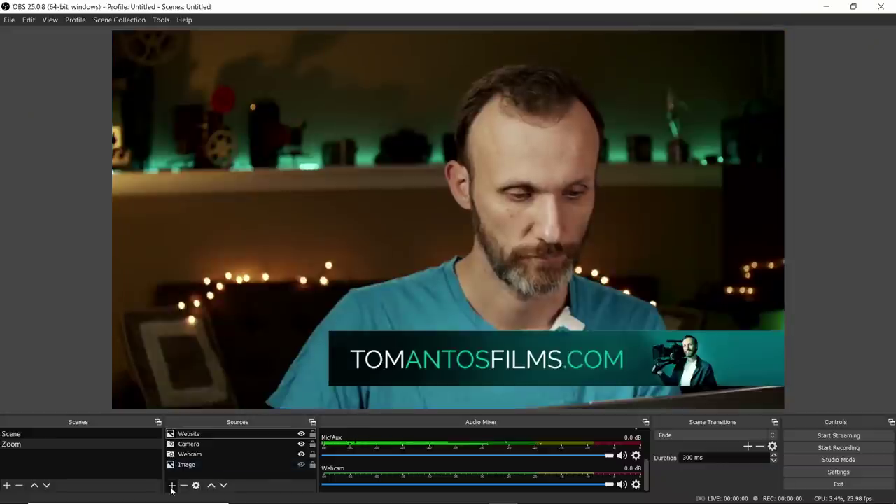
# Create an Audio Input Capture source named 'Rode Wireless Go Mic'
pyautogui.click(171, 485)
pyautogui.click(227, 290)
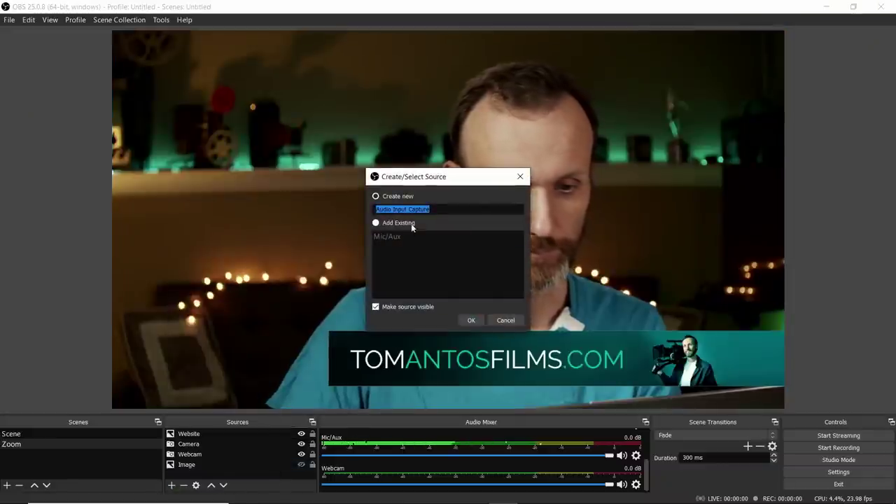
pyautogui.write('Rode W')
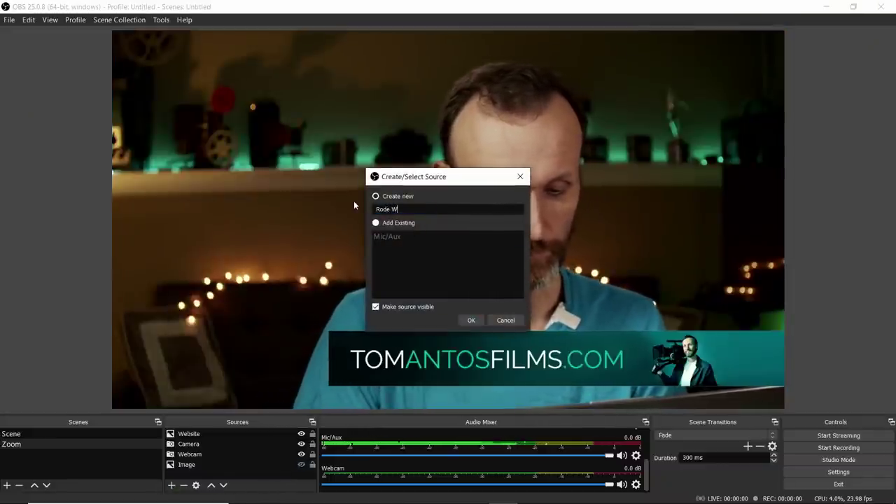
pyautogui.write('ireless Go Mic')
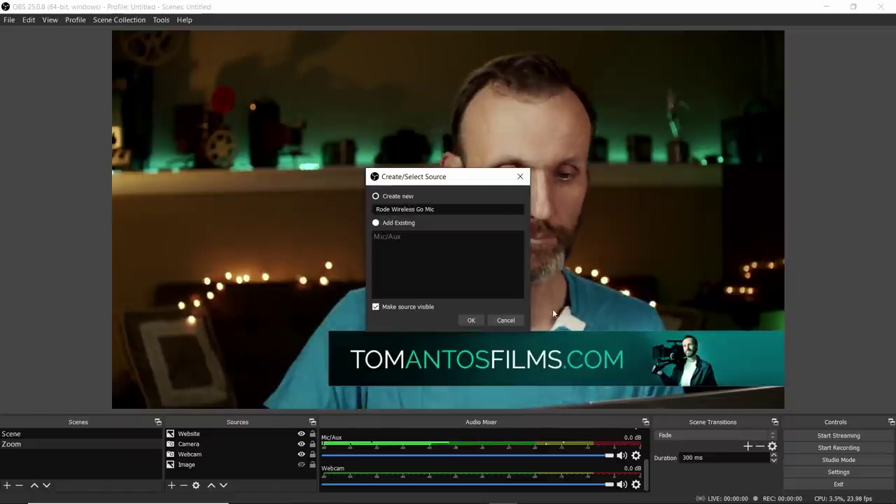
pyautogui.click(472, 320)
pyautogui.click(355, 140)
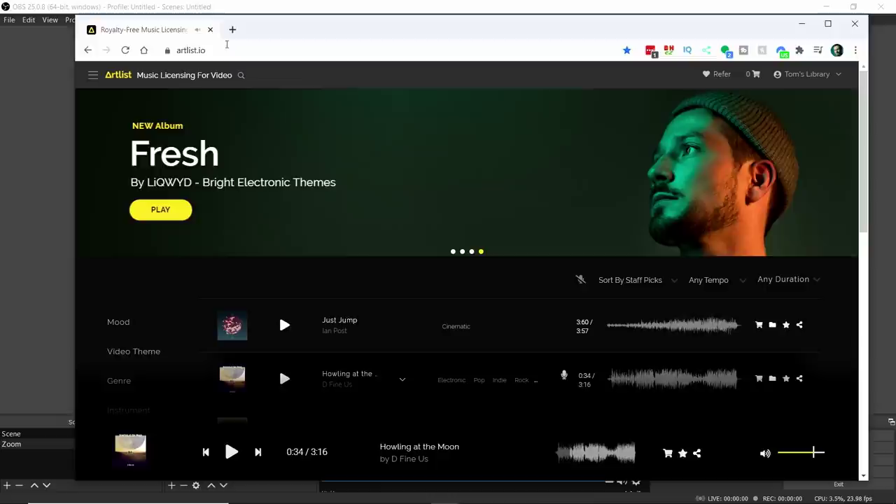
# Play the Artlist track Just Jump, then minimise Chrome
pyautogui.scroll(-1, 332, 212)
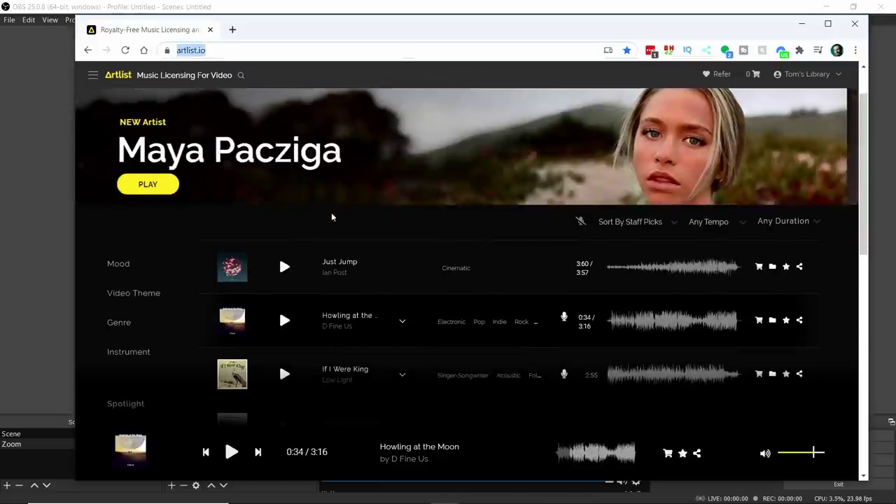
pyautogui.click(285, 268)
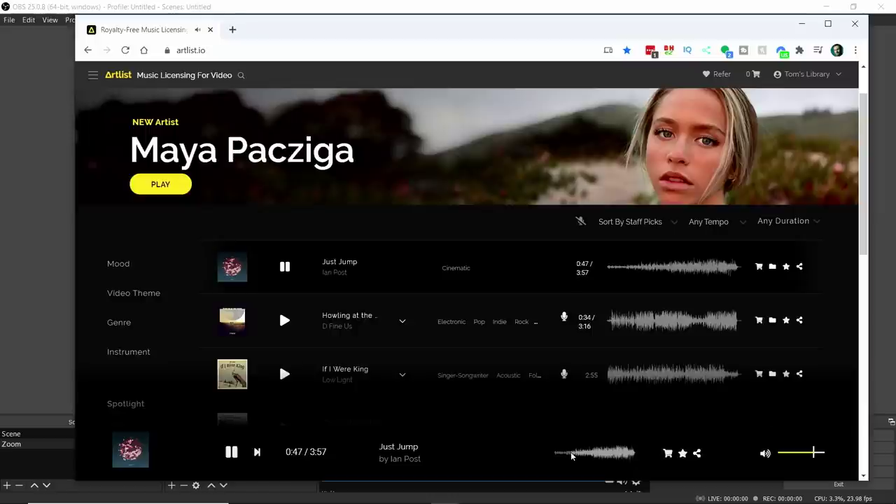
pyautogui.click(809, 26)
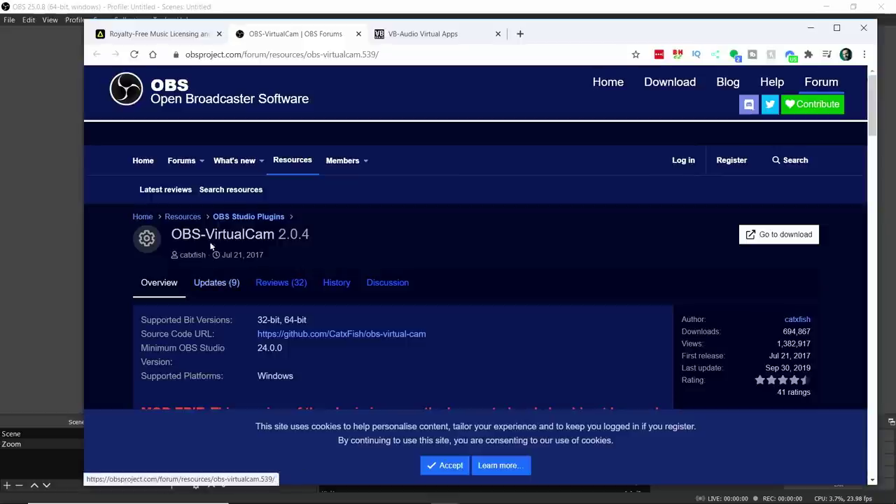
# Save the OBS-VirtualCam installer to the Downloads folder
pyautogui.scroll(-1, 428, 295)
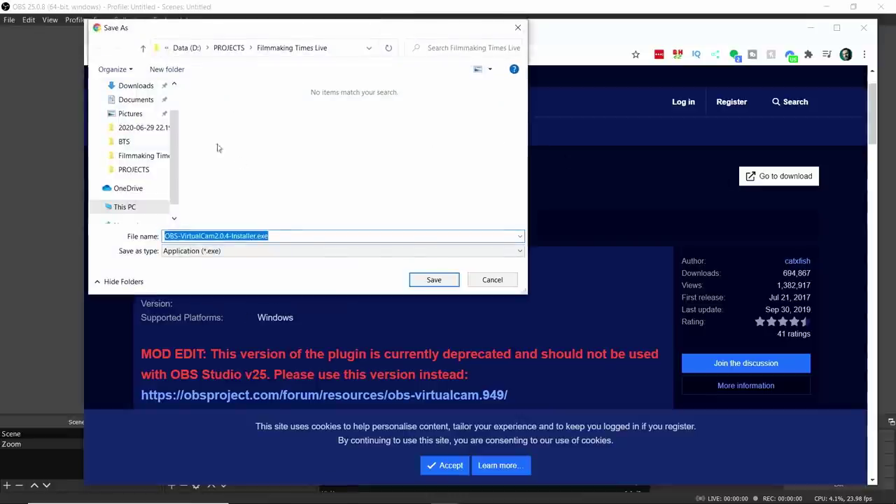
pyautogui.click(139, 85)
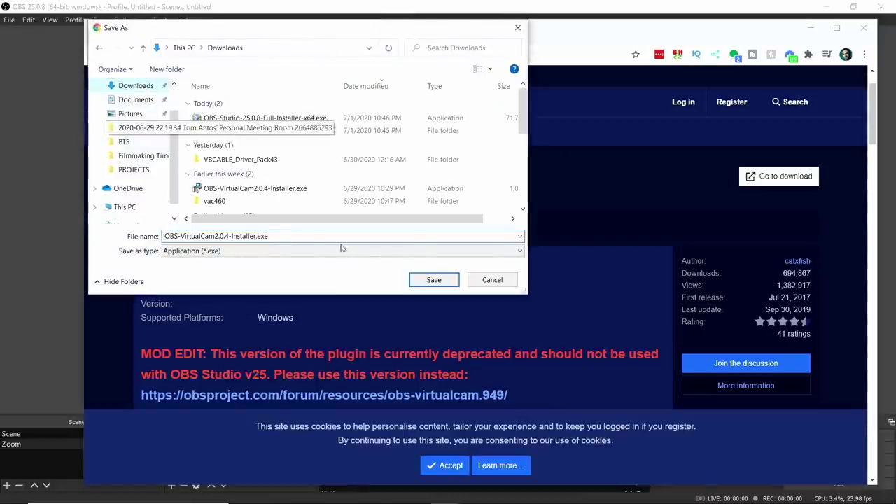
pyautogui.click(196, 236)
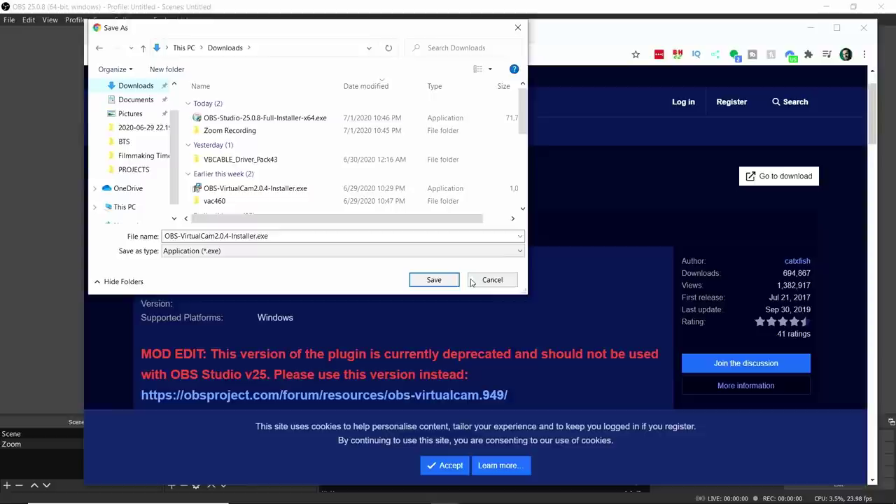
pyautogui.click(434, 280)
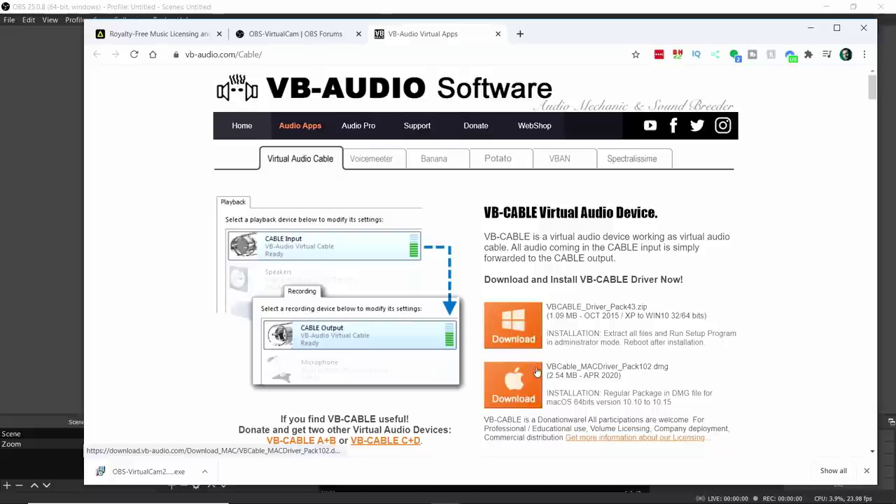
# Download the Windows VB-CABLE driver pack zip into Downloads
pyautogui.scroll(-2, 537, 371)
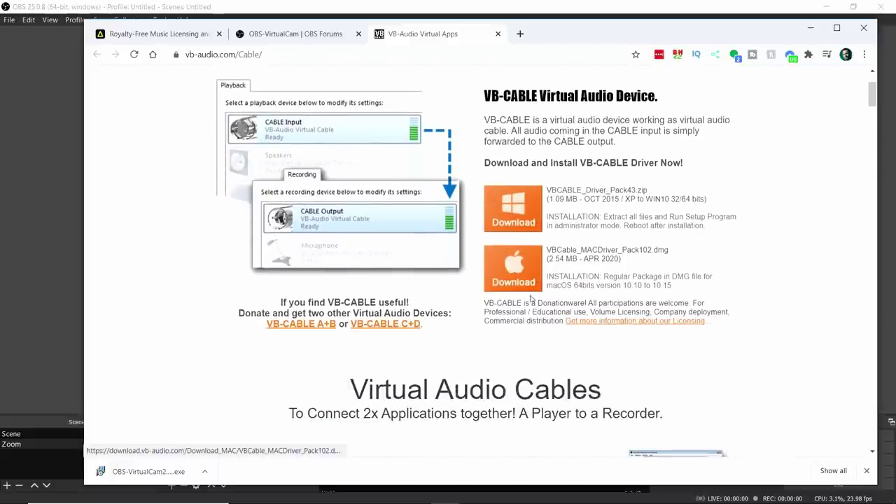
pyautogui.scroll(-2, 532, 335)
pyautogui.scroll(-4, 504, 328)
pyautogui.scroll(-4, 497, 326)
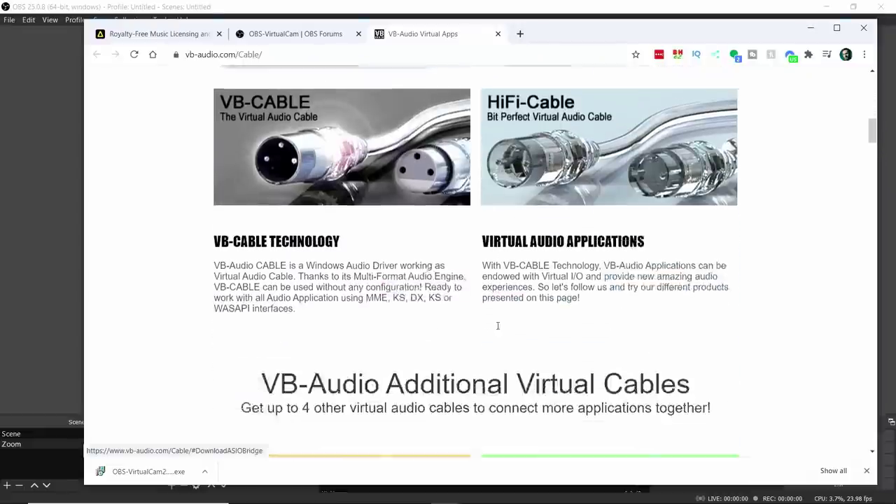
pyautogui.scroll(-3, 497, 325)
pyautogui.scroll(8, 705, 262)
pyautogui.scroll(6, 700, 271)
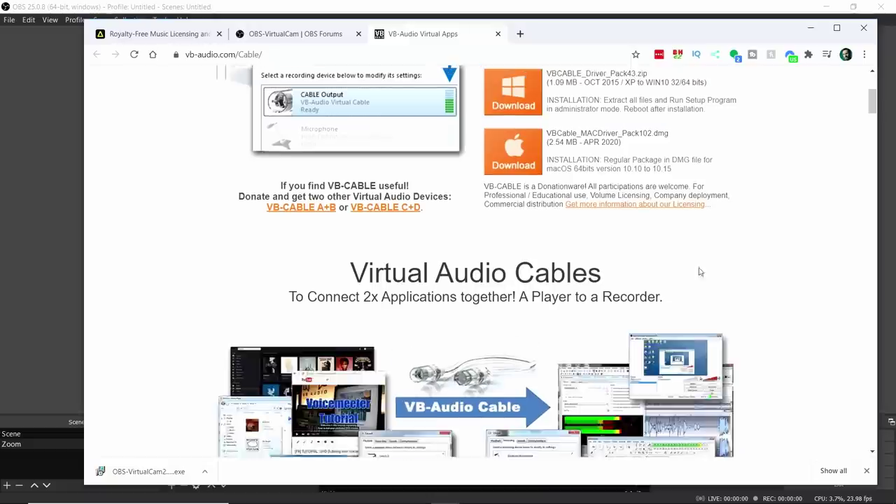
pyautogui.scroll(3, 701, 271)
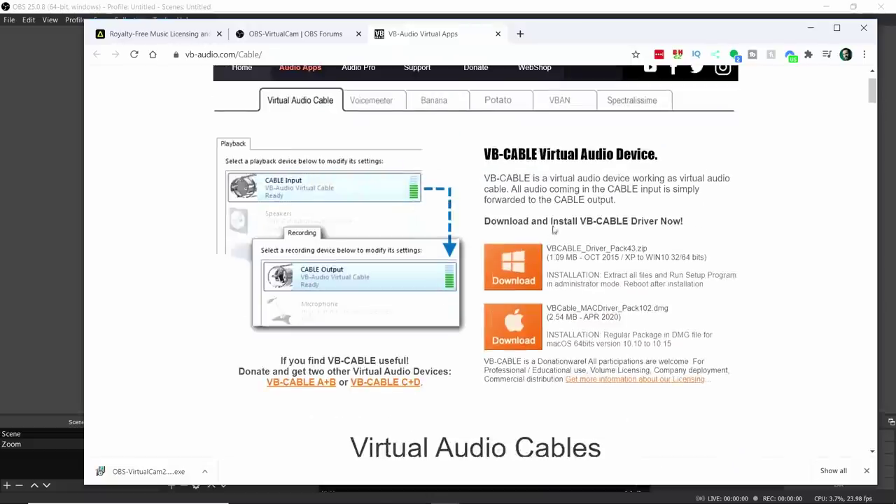
pyautogui.click(522, 265)
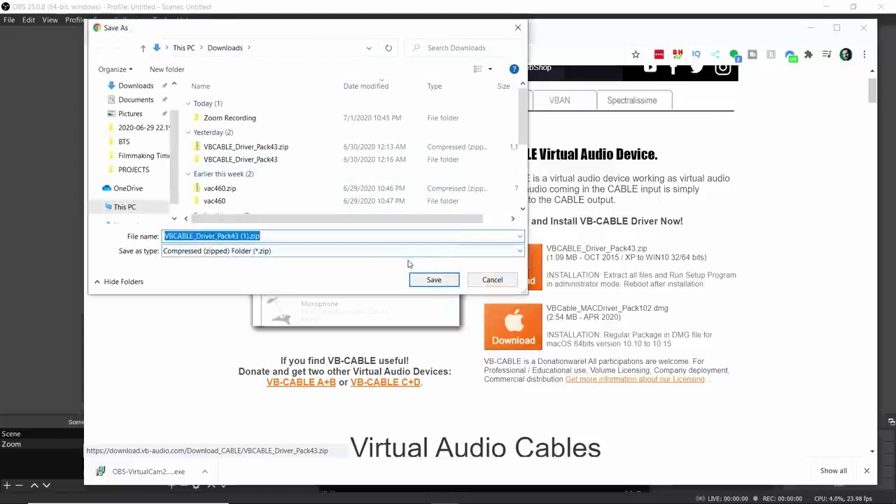
pyautogui.click(433, 279)
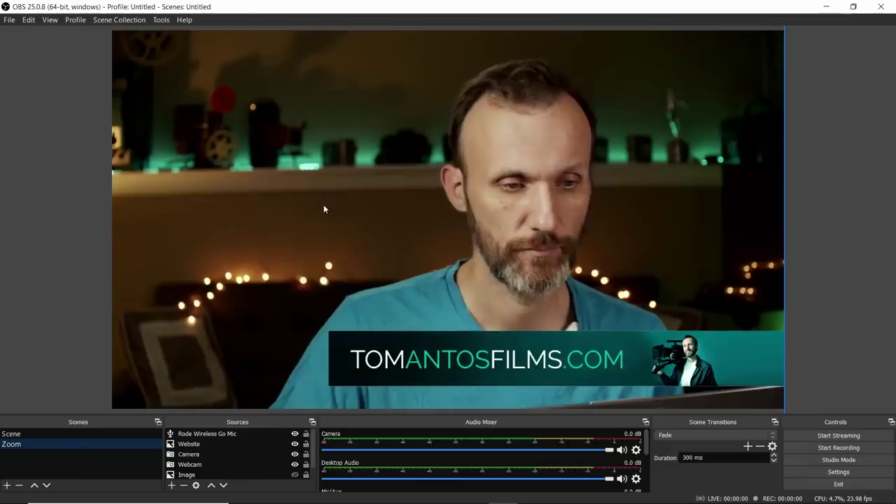
# Start the Tools > VirtualCam output with OBS-Camera as the target camera
pyautogui.click(161, 21)
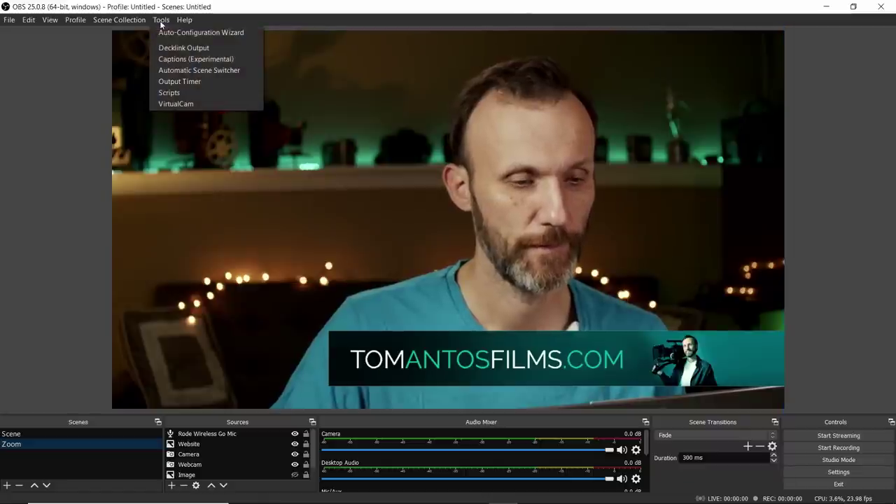
pyautogui.click(176, 104)
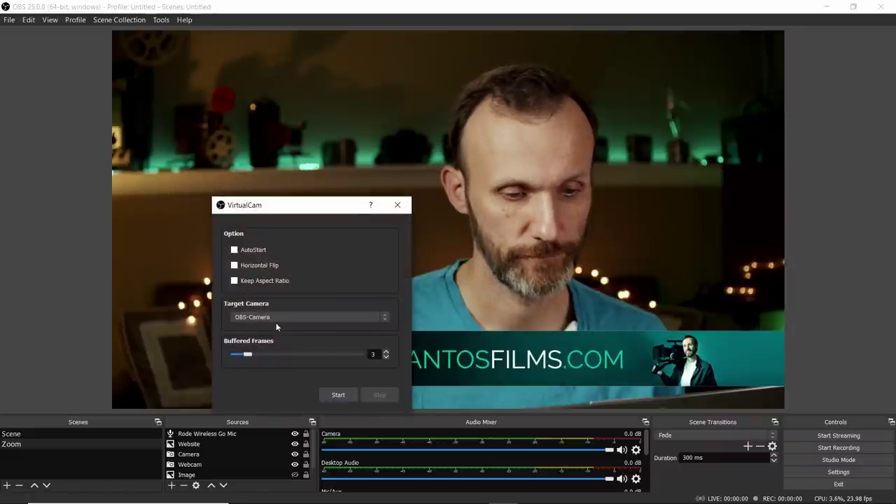
pyautogui.click(277, 320)
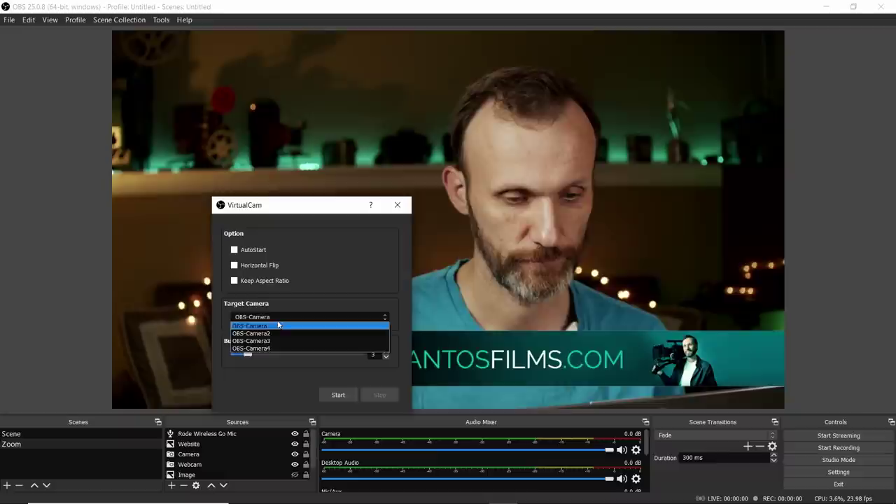
pyautogui.click(315, 385)
pyautogui.click(339, 395)
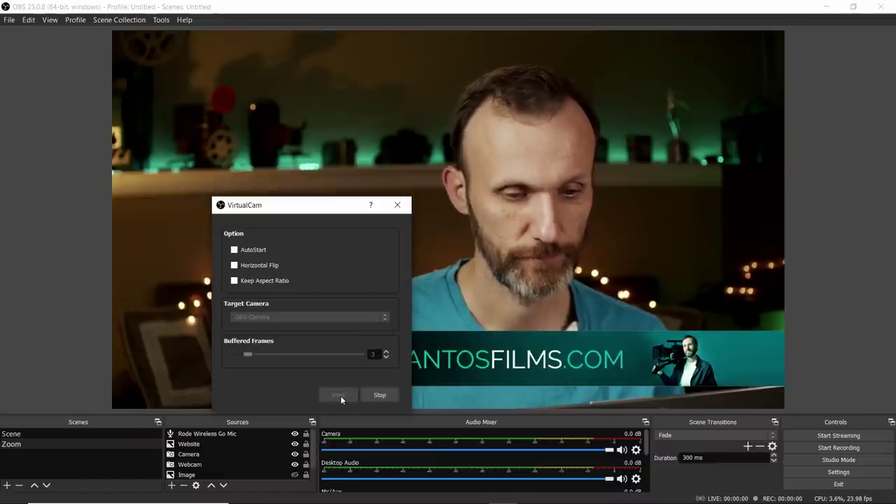
pyautogui.click(397, 205)
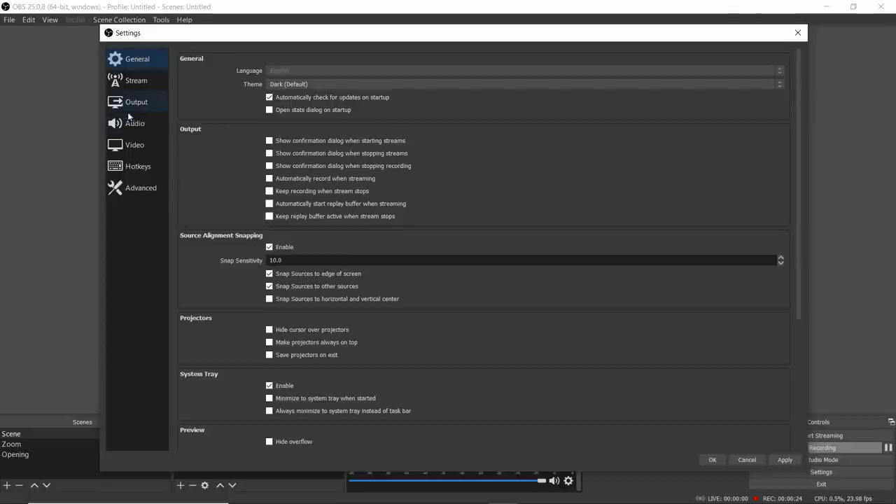
# Set Monitoring Device to CABLE Input, then open Desktop Audio's Advanced Audio Properties
pyautogui.click(133, 123)
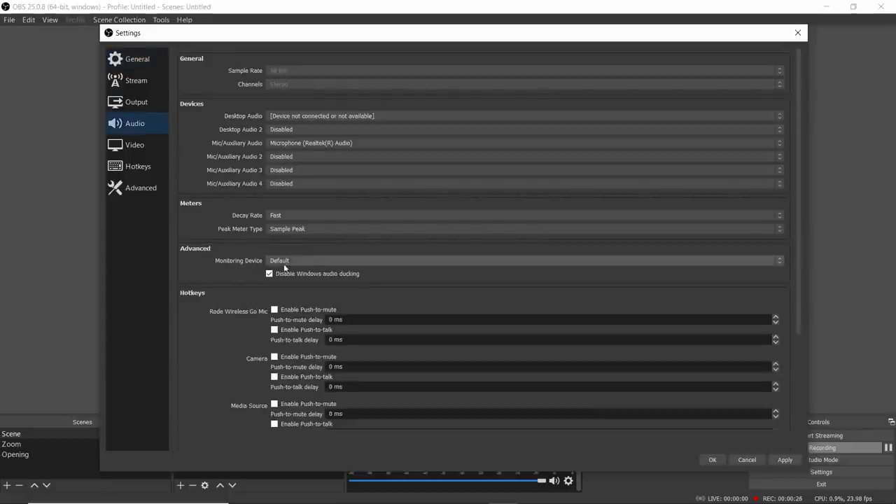
pyautogui.click(313, 262)
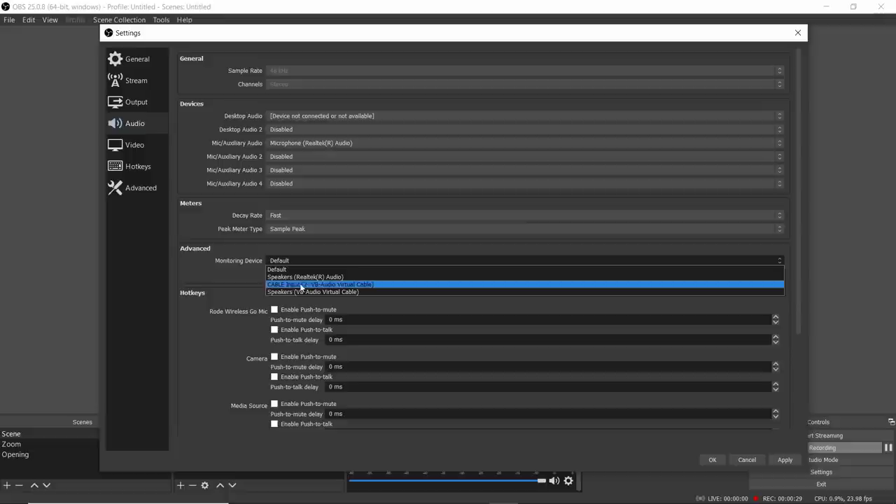
pyautogui.click(349, 286)
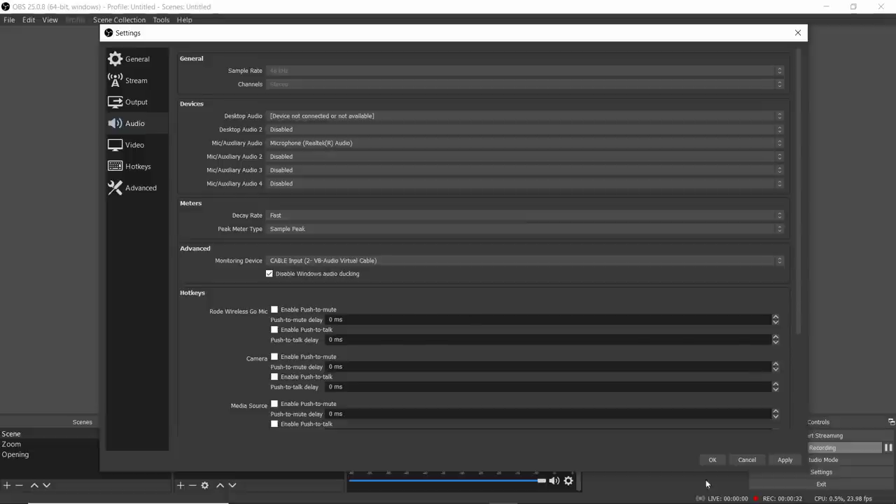
pyautogui.click(782, 462)
pyautogui.click(712, 460)
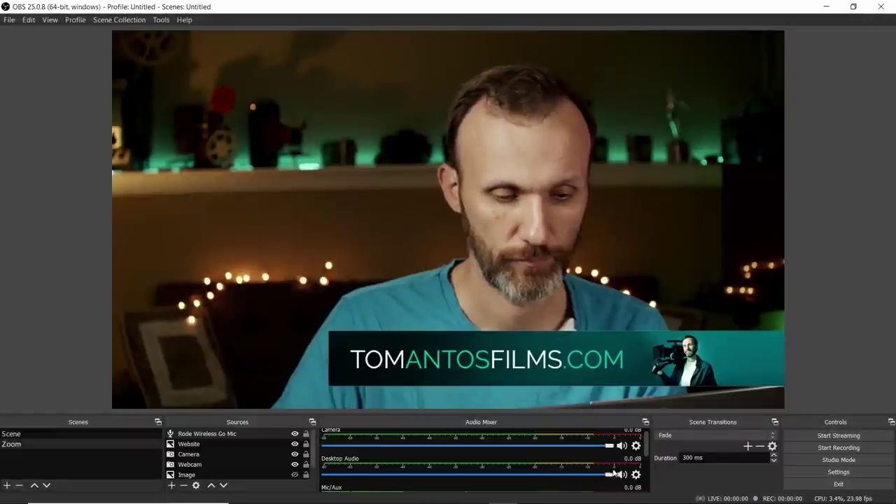
pyautogui.click(635, 474)
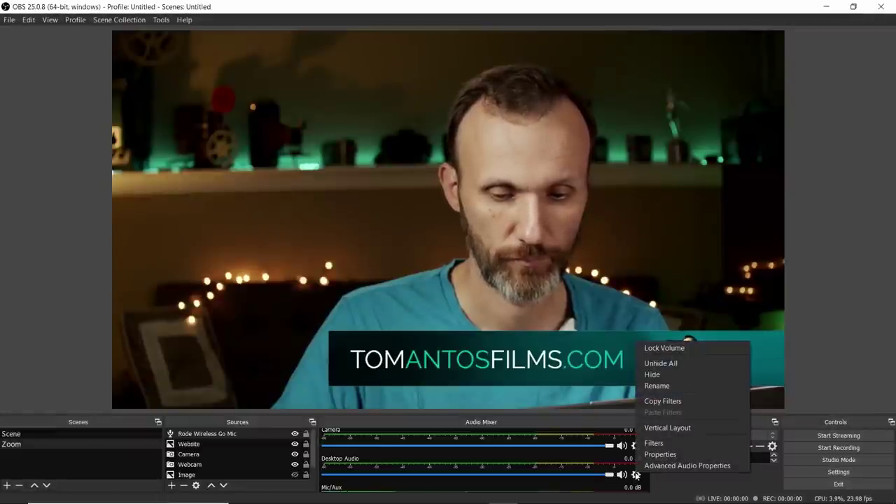
pyautogui.click(654, 466)
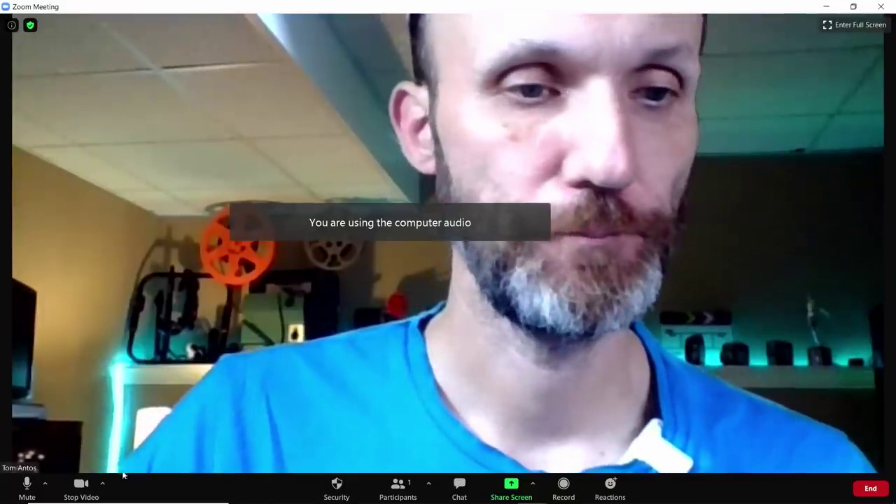
# Open Zoom's microphone and speaker choices beside the Mute button
pyautogui.click(46, 485)
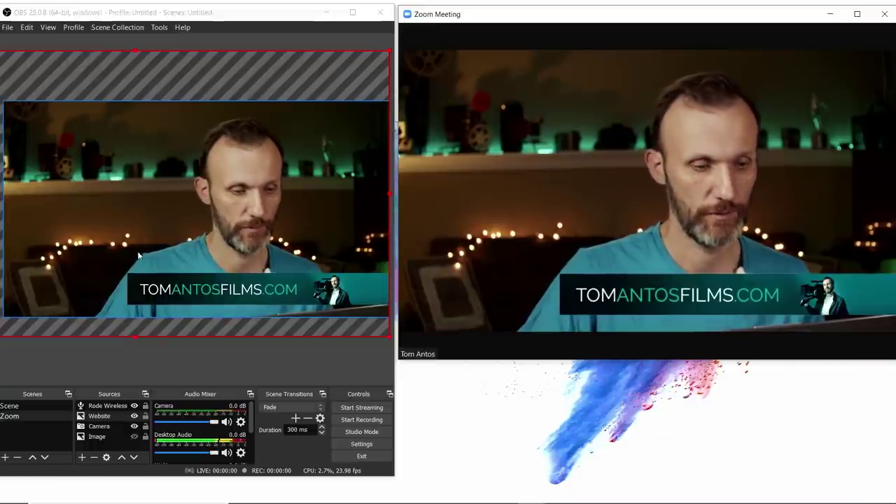
# Add a new scene named Opening
pyautogui.click(4, 457)
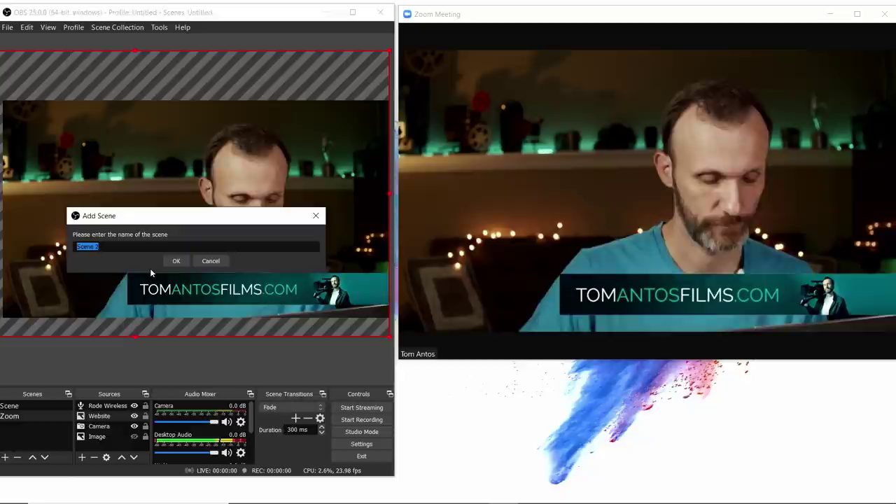
pyautogui.write('Opening')
pyautogui.press('Return')
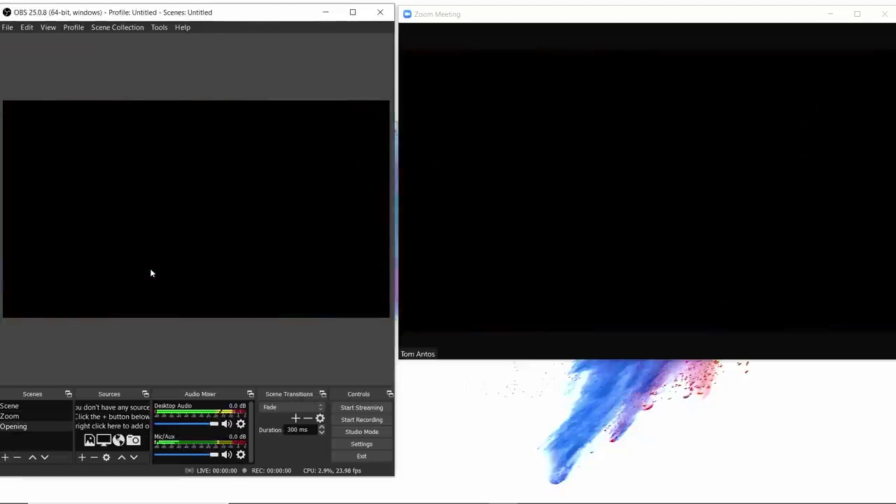
# Add a Media Source playing FMT_Live_Opener_2.mov from the Filmmaking Times Live folder
pyautogui.click(82, 457)
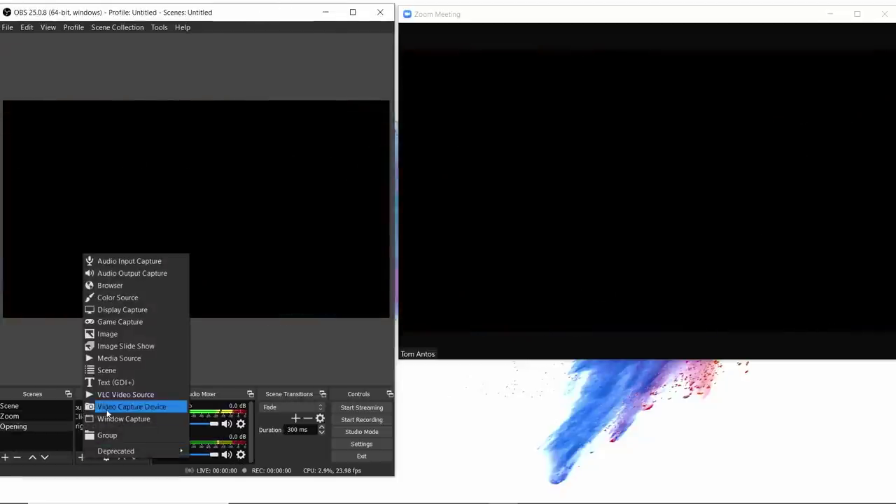
pyautogui.click(122, 358)
pyautogui.click(219, 313)
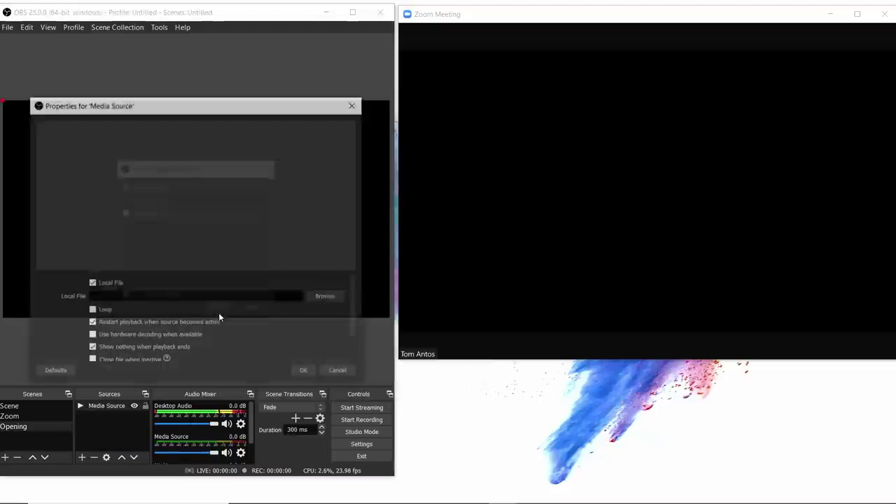
pyautogui.click(327, 297)
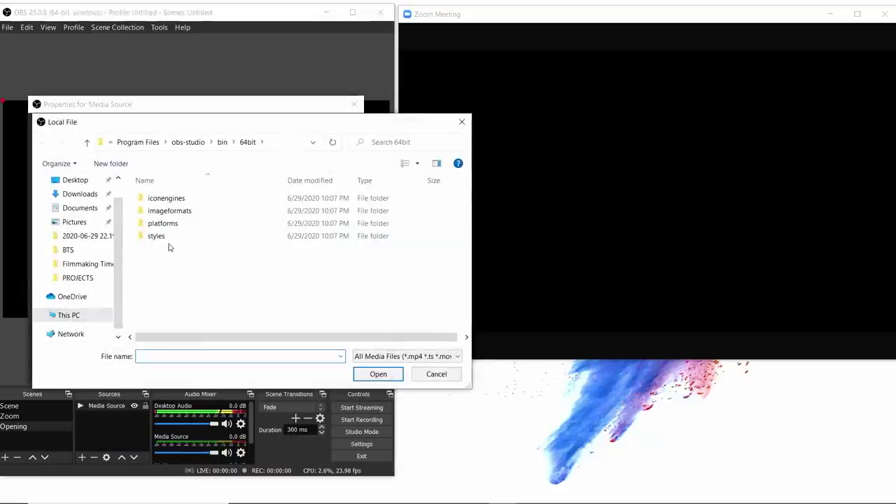
pyautogui.click(86, 266)
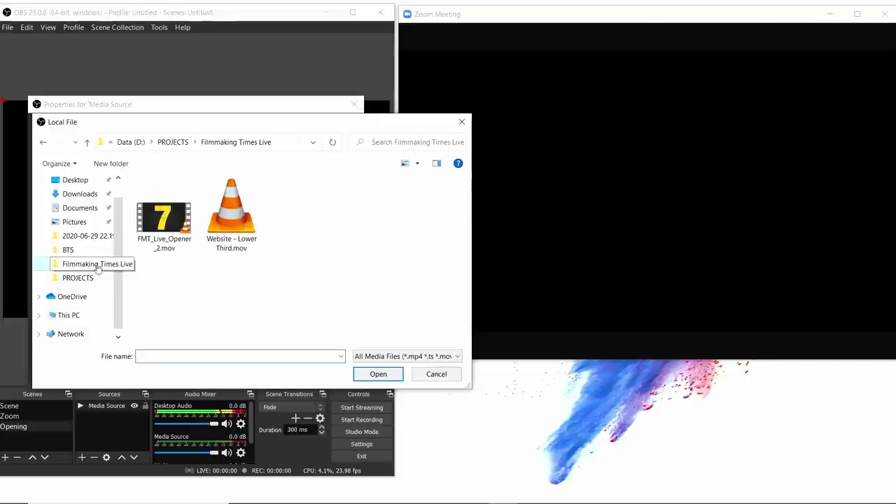
pyautogui.doubleClick(161, 221)
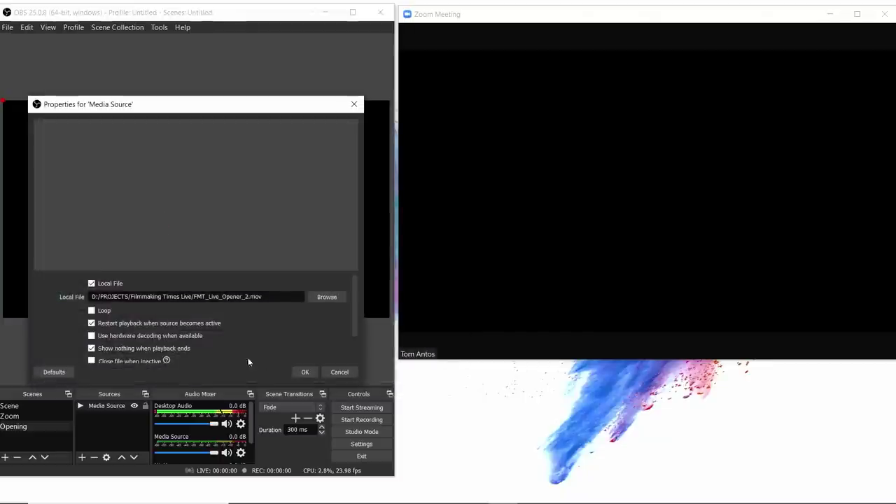
pyautogui.click(305, 372)
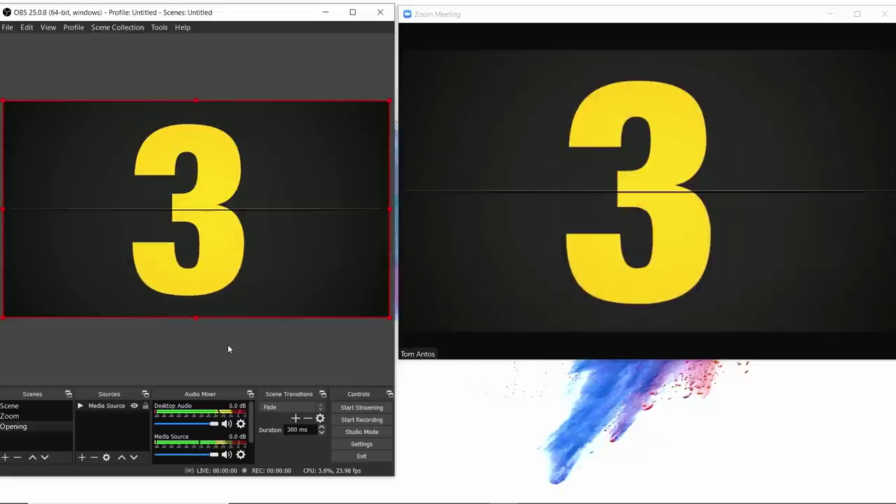
# Play the Opening countdown scene, then switch back to the Zoom camera scene
pyautogui.click(19, 427)
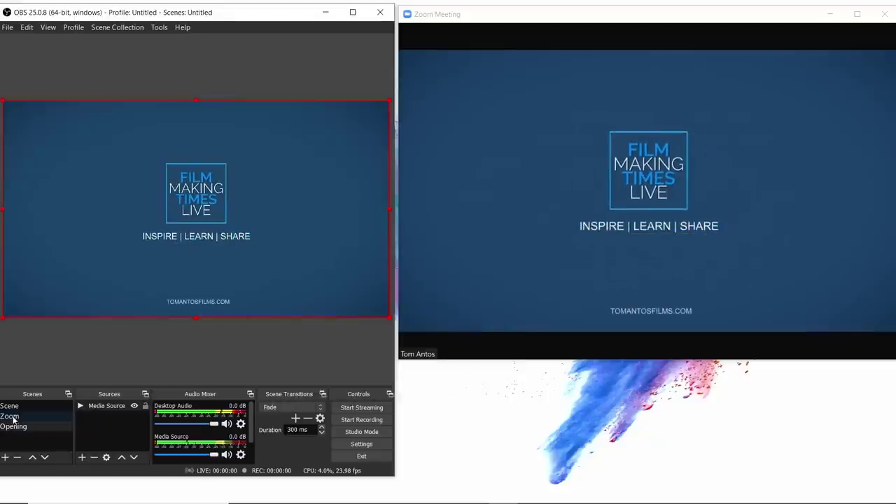
pyautogui.click(11, 417)
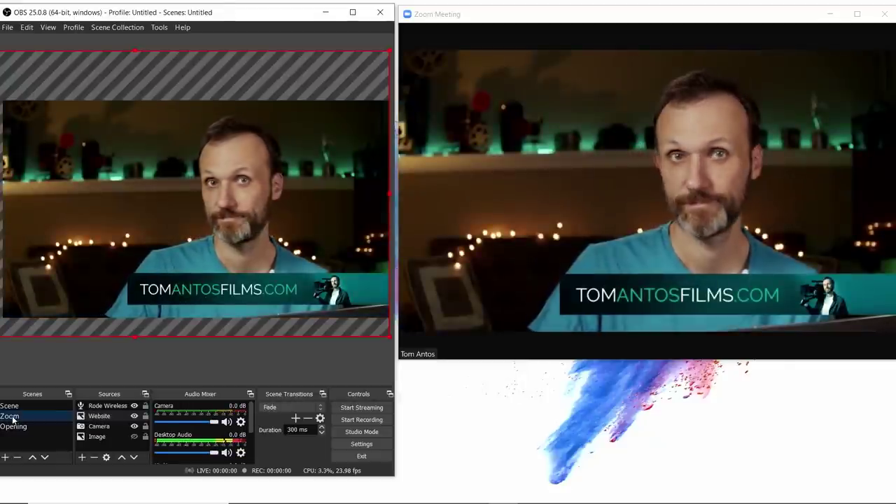